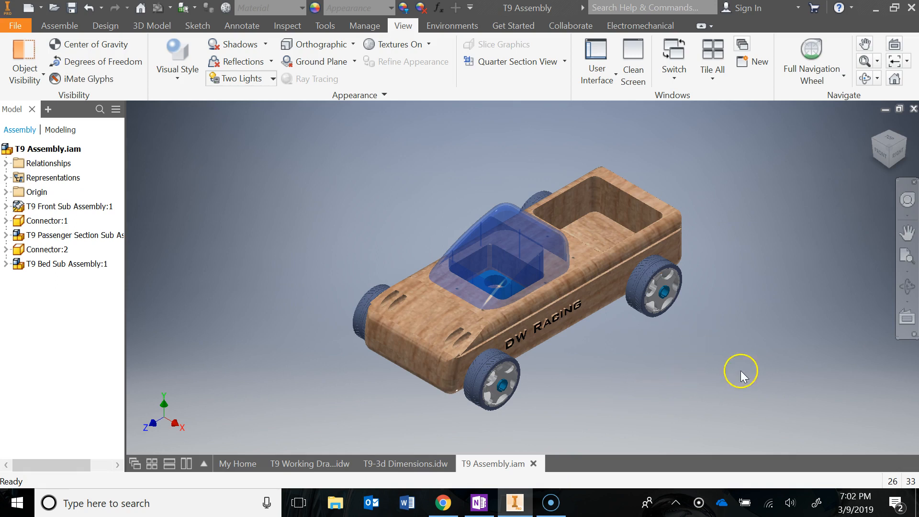
middle_drag(772, 364, 760, 340)
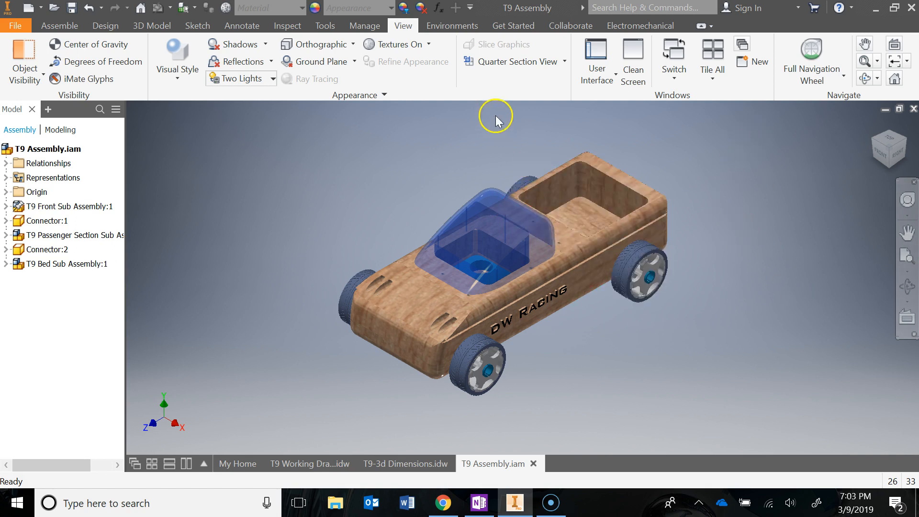
click(406, 29)
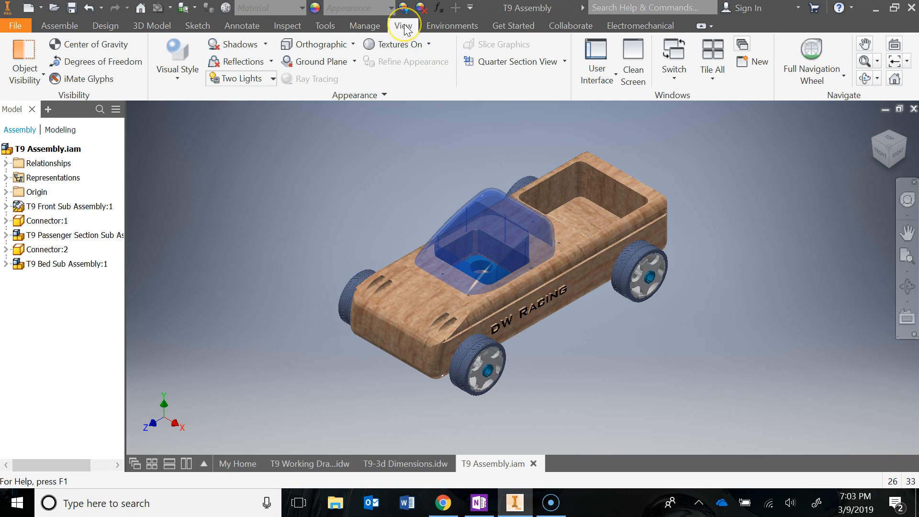
click(407, 27)
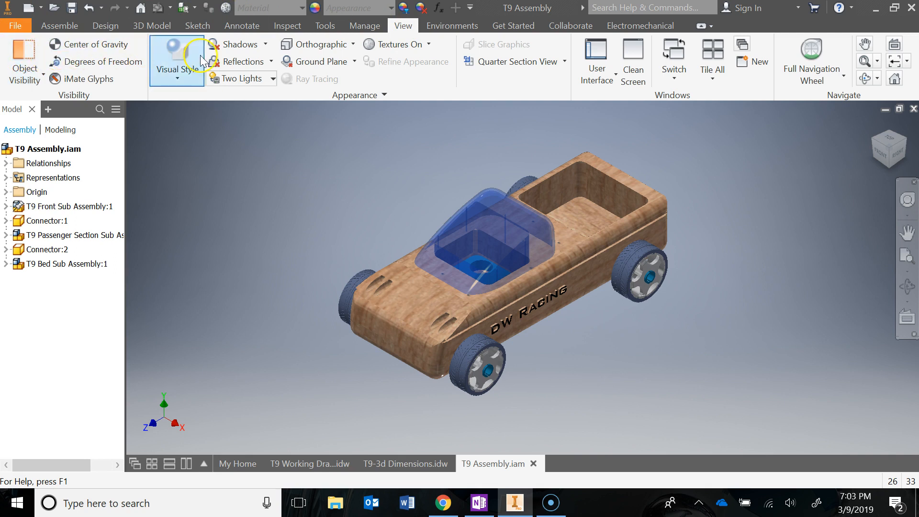
click(27, 81)
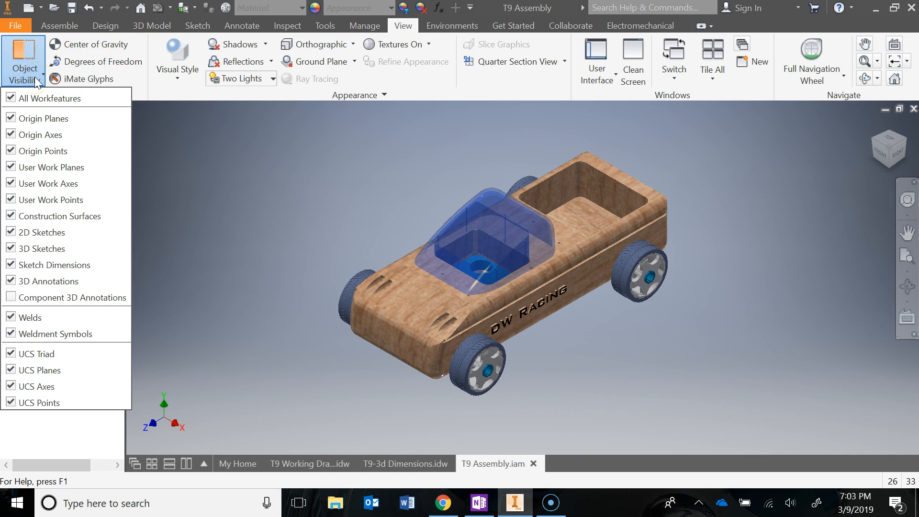
click(37, 83)
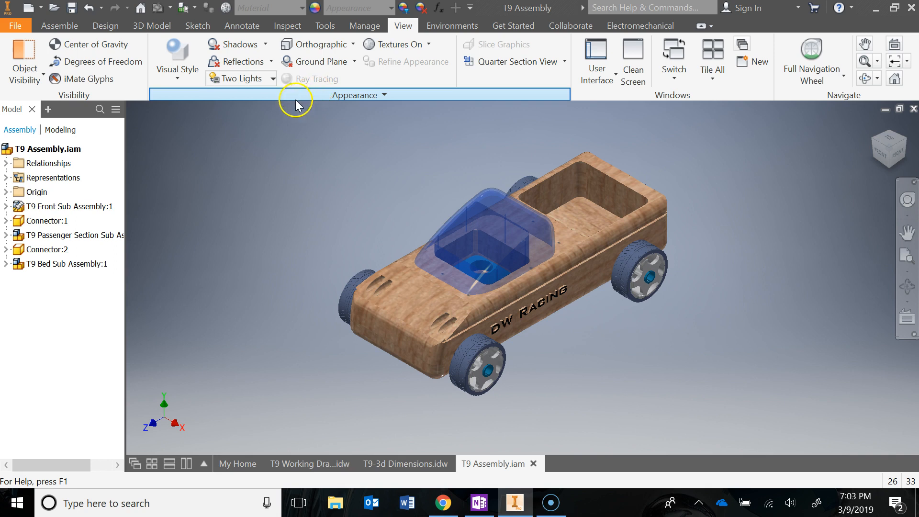
- Try the Wireframe, Shaded with Hidden Edges and Monochrome visual styles on the truck assembly
click(185, 78)
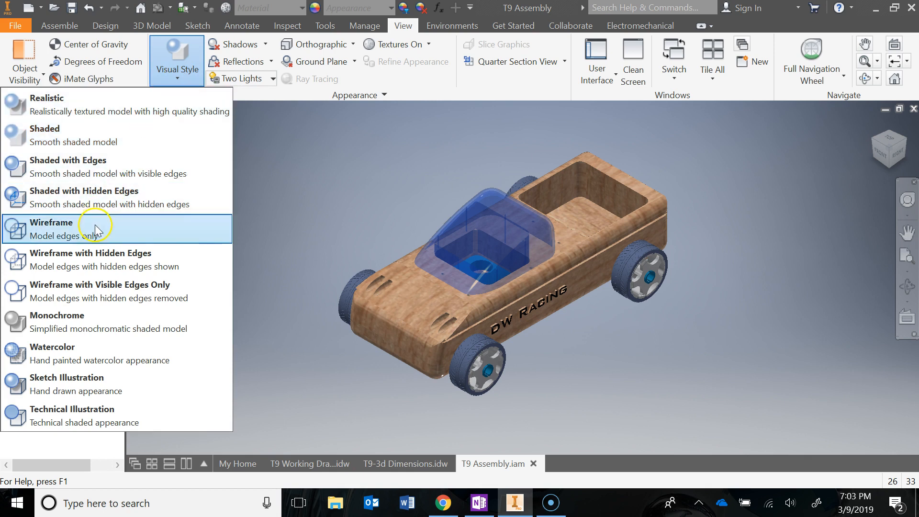
click(93, 228)
click(180, 76)
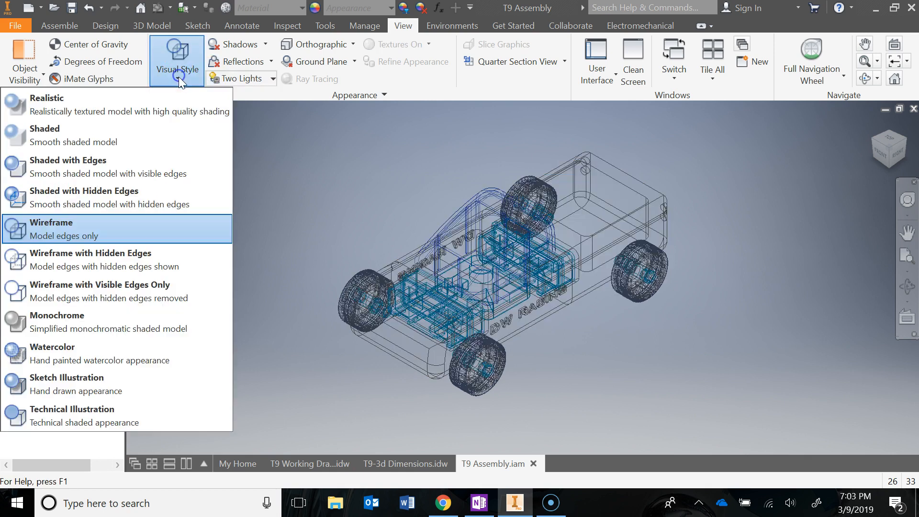
click(136, 198)
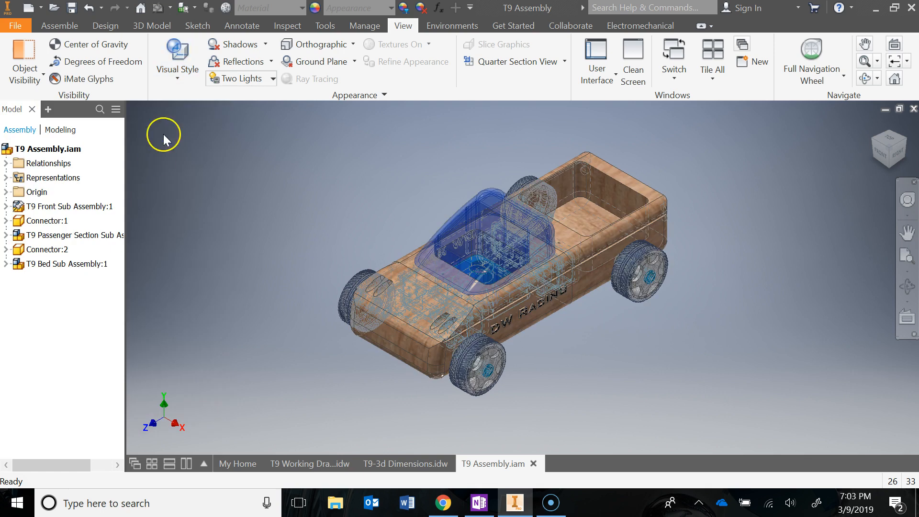
click(176, 76)
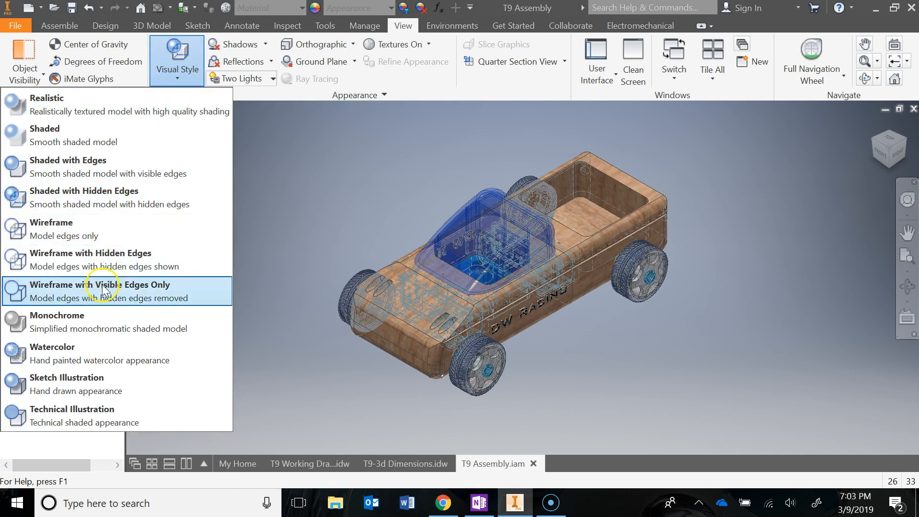
click(98, 318)
- Try the Watercolor, Sketch Illustration and Technical Illustration visual styles on the truck assembly
click(187, 79)
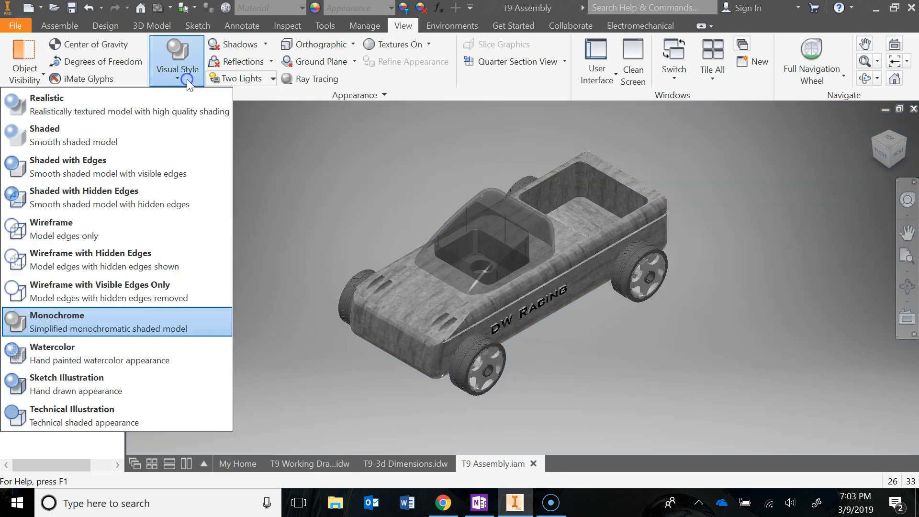
click(75, 354)
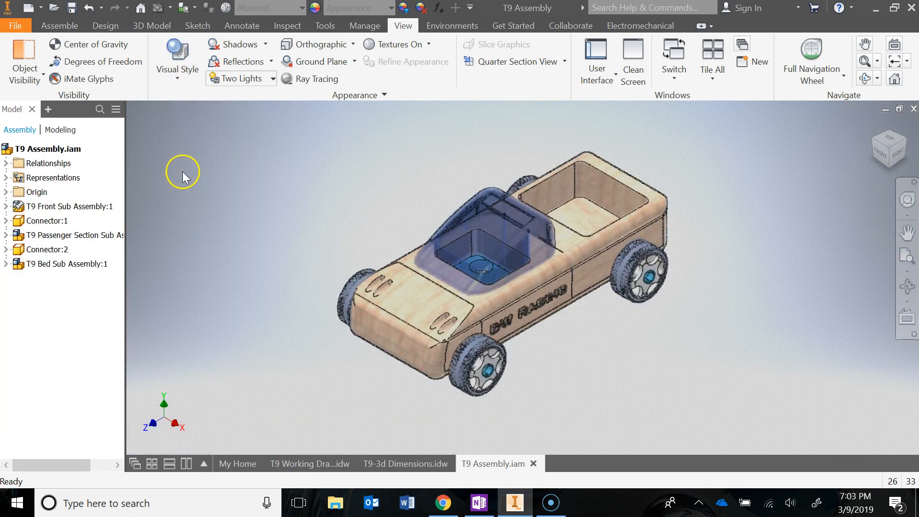
click(182, 79)
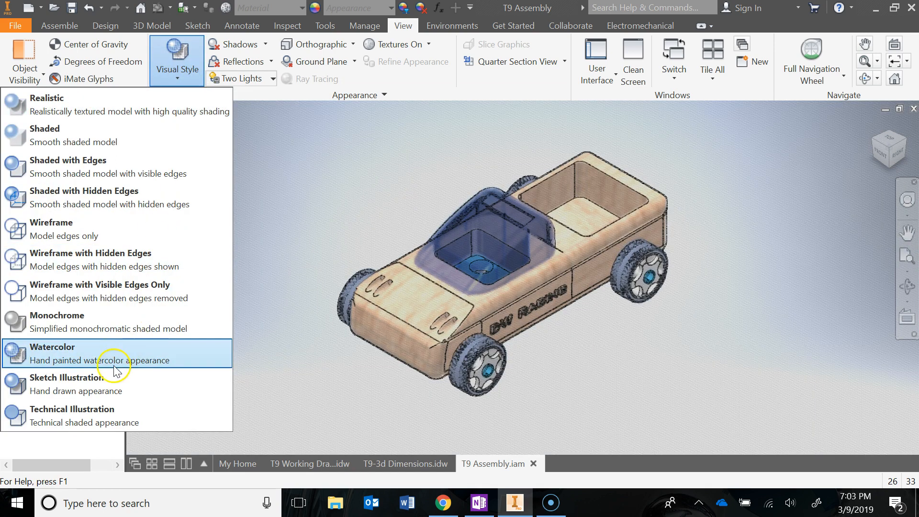
click(100, 382)
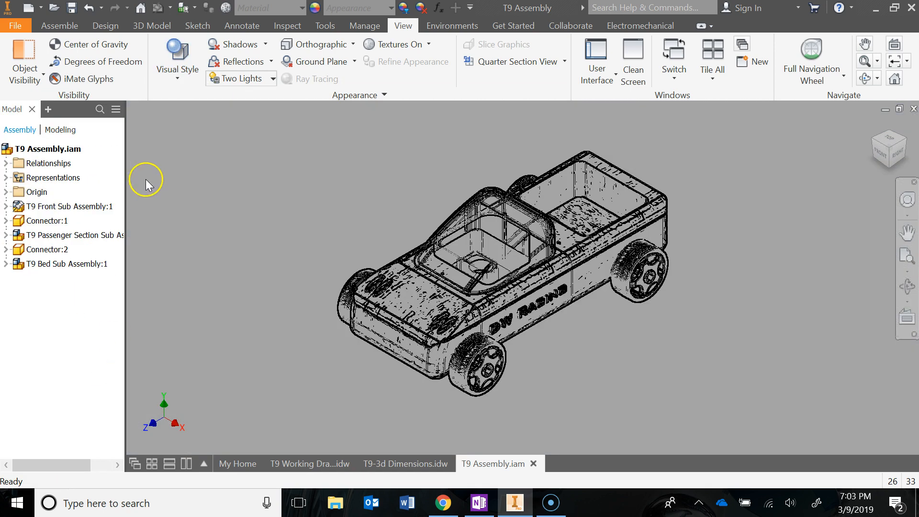
click(168, 82)
click(115, 411)
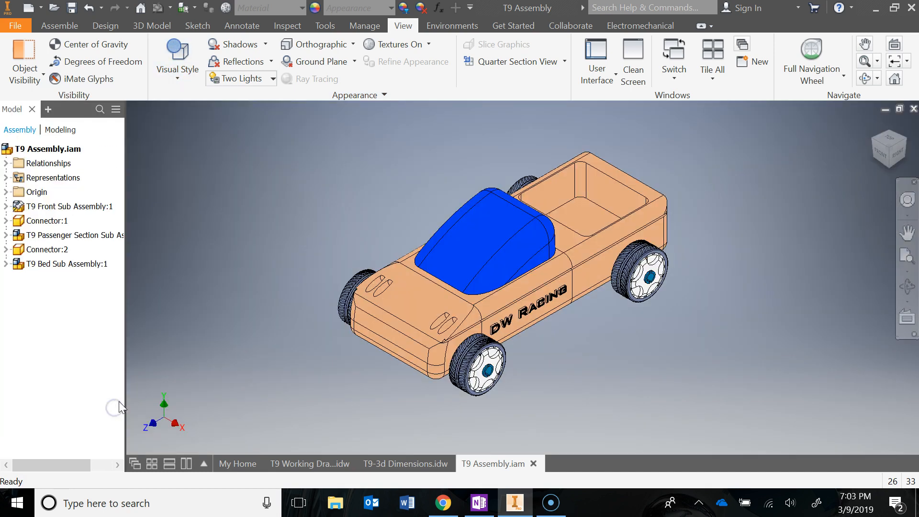
- Set the assembly's visual style to Realistic and display ground and ambient shadows, with object shadows turned off
click(185, 81)
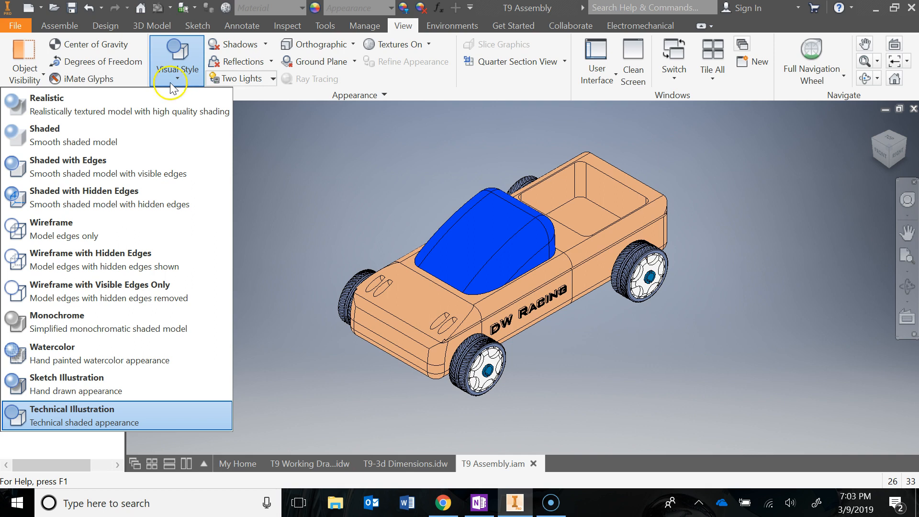
click(133, 106)
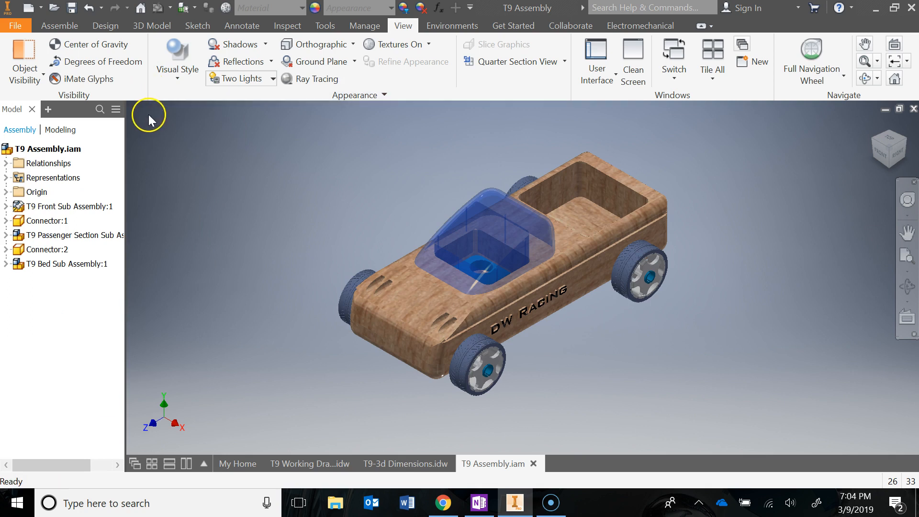
click(266, 44)
click(232, 63)
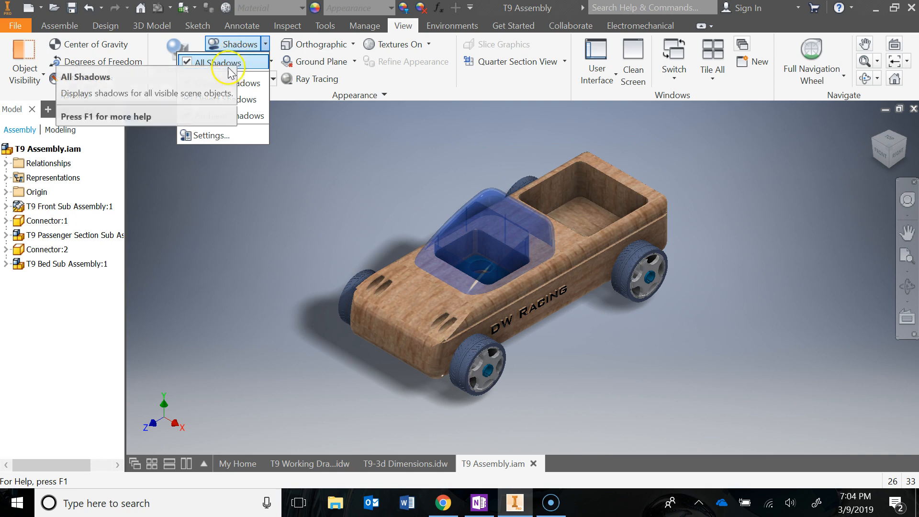
click(197, 99)
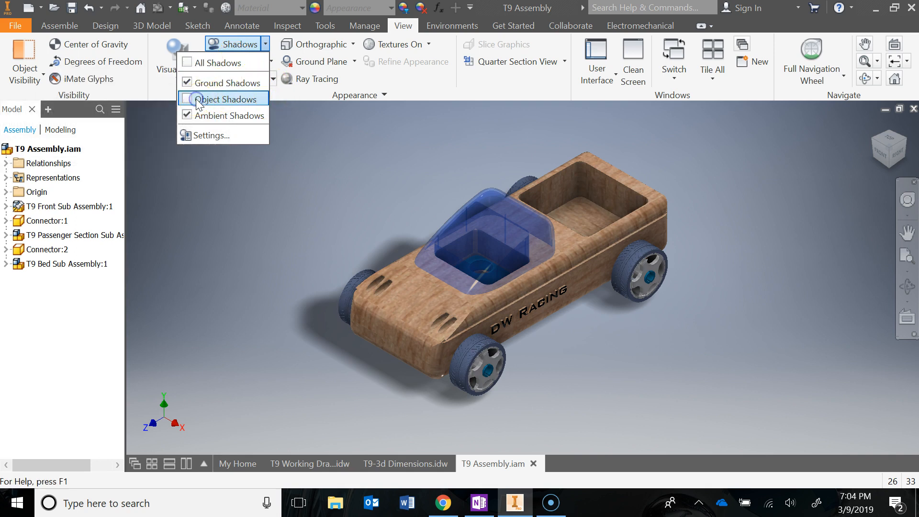
click(203, 121)
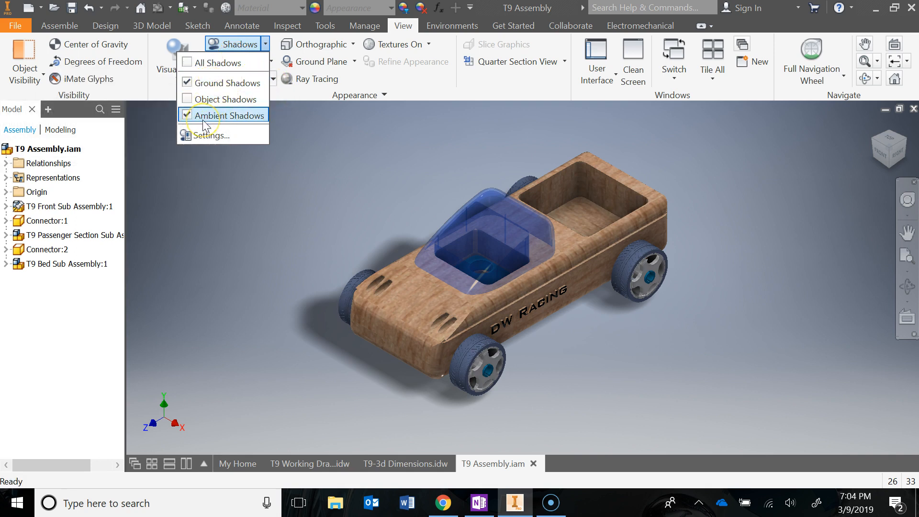
- Examine the shadow settings of the Two Lights lighting style, cancel without changes, and check the enabled shadow types
click(216, 136)
drag(439, 19, 393, 34)
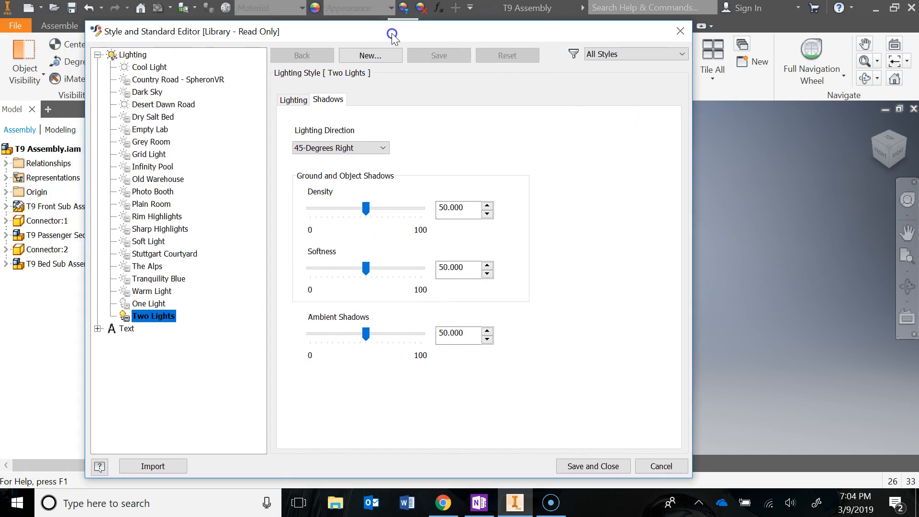
click(659, 464)
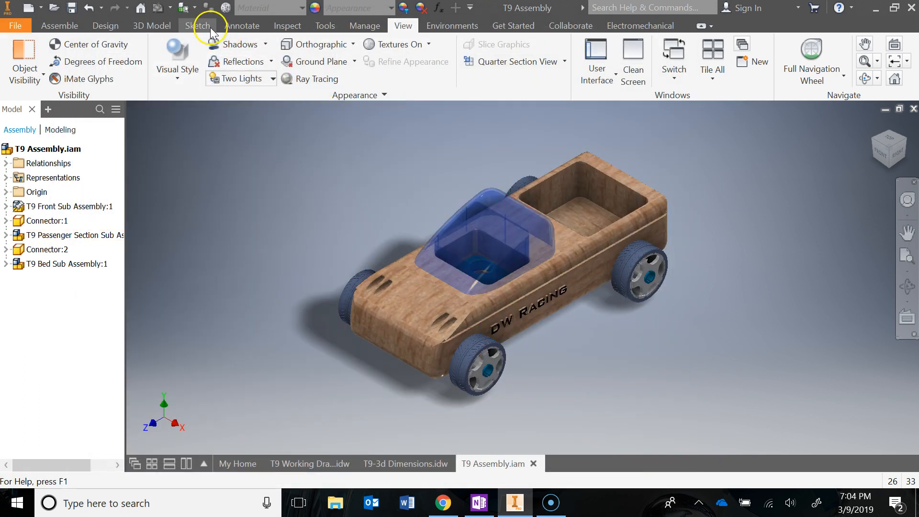
click(266, 45)
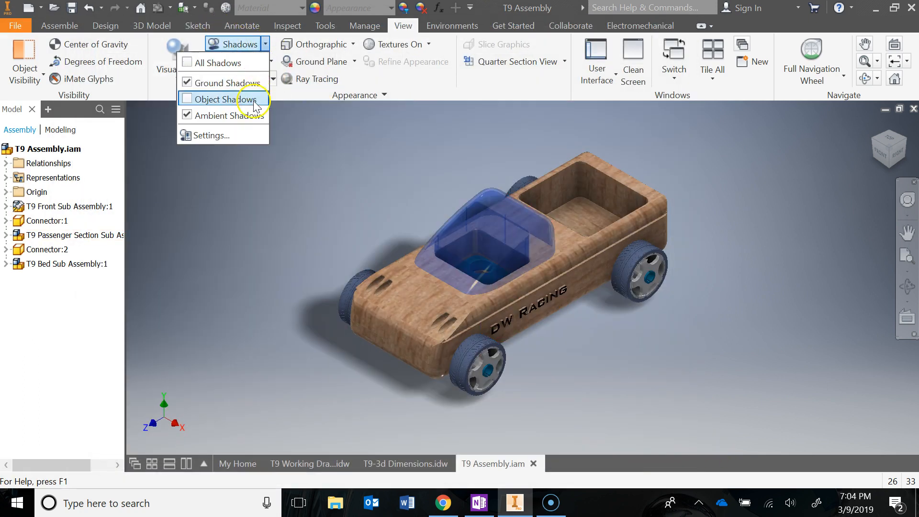
click(266, 43)
- Try out reflections beneath the truck and turn them back off
click(271, 62)
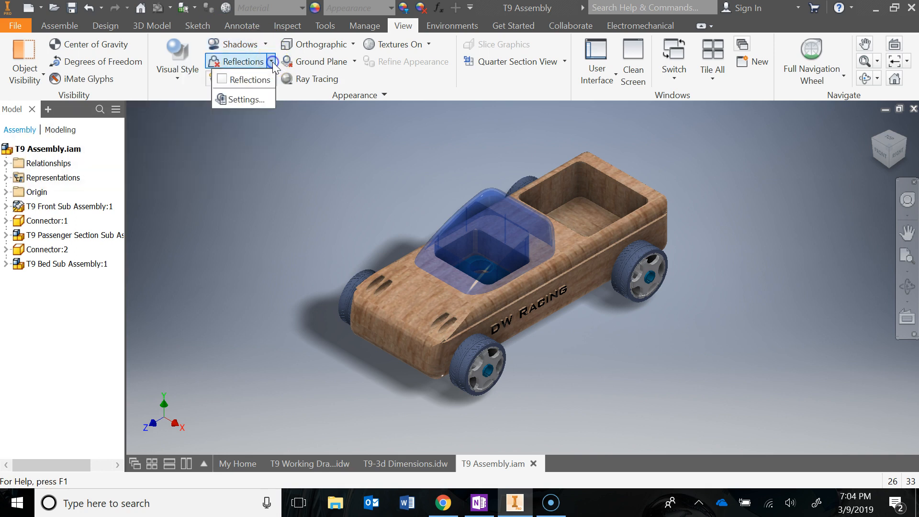
click(236, 80)
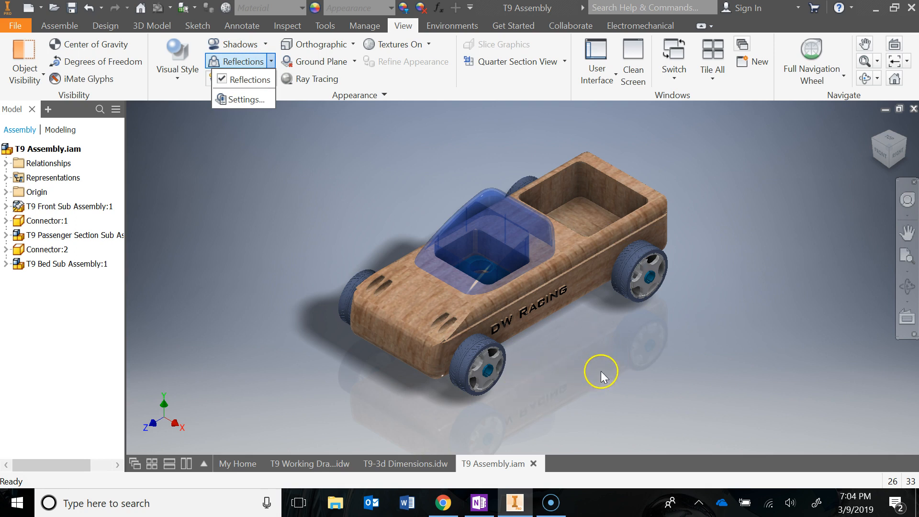
click(243, 80)
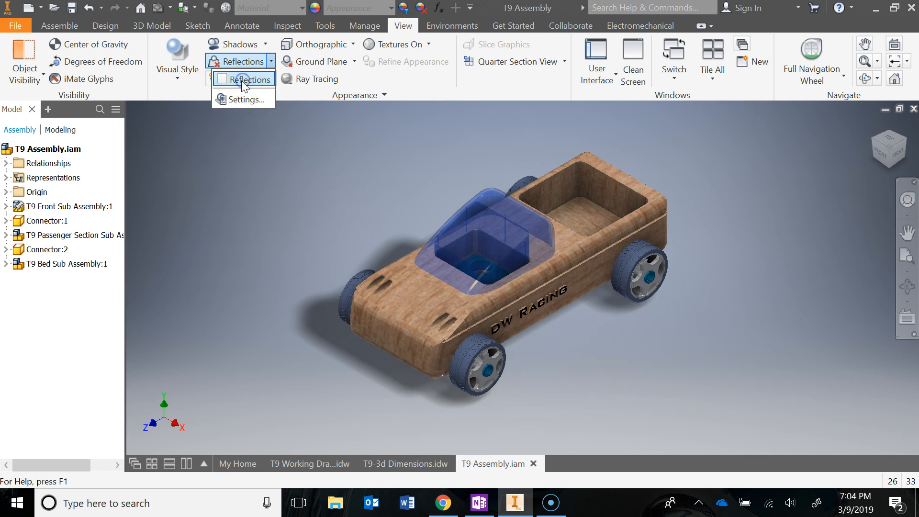
click(259, 137)
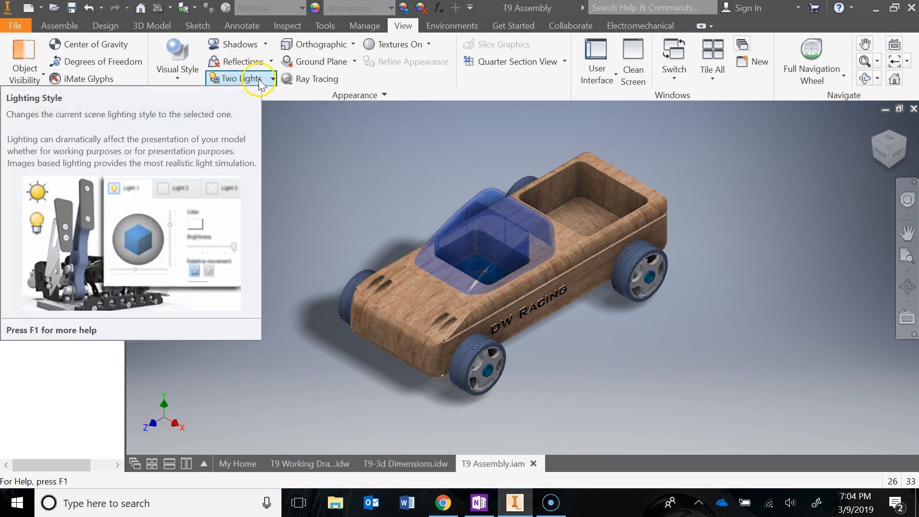
- Switch the assembly view from orthographic to Perspective projection
click(352, 45)
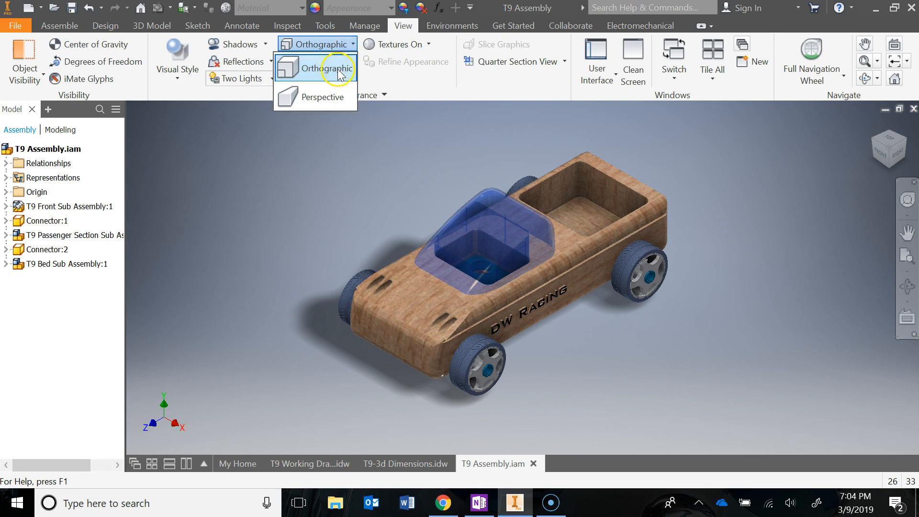
click(346, 98)
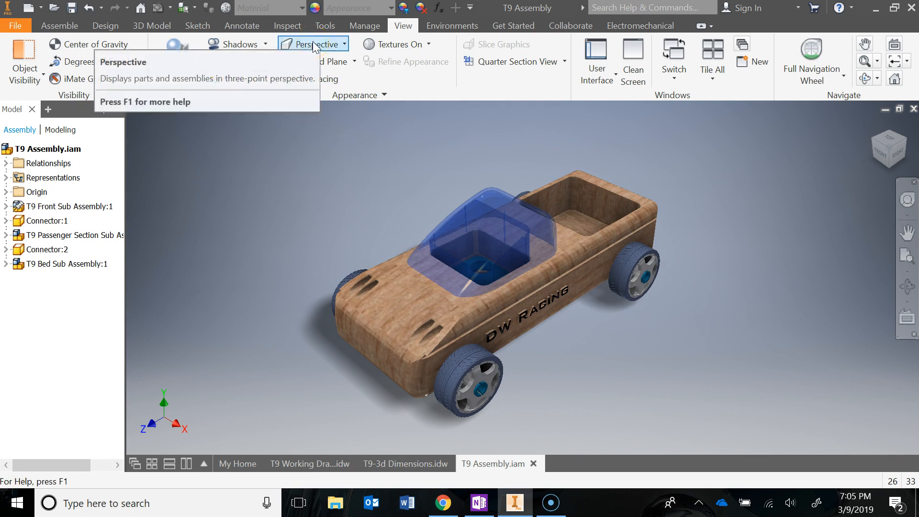
- Try displaying the ground plane under the truck and hide it again
click(354, 61)
click(322, 79)
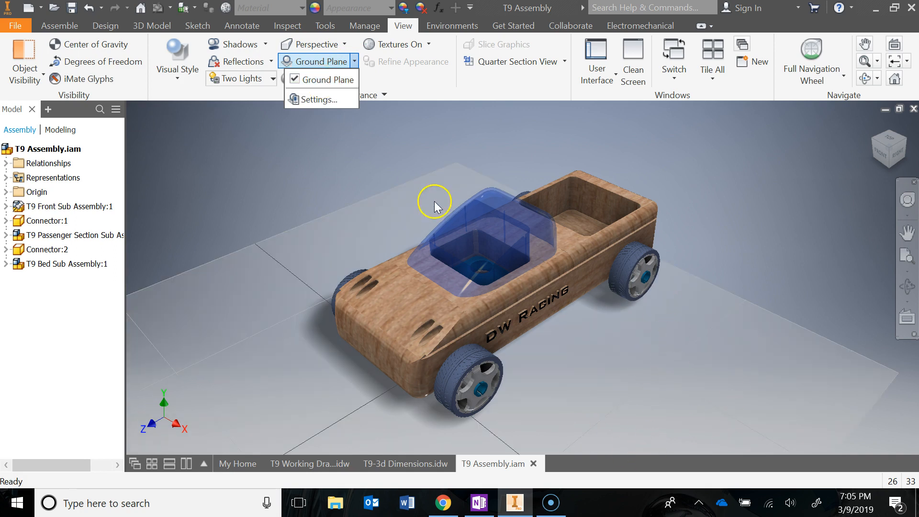
click(311, 79)
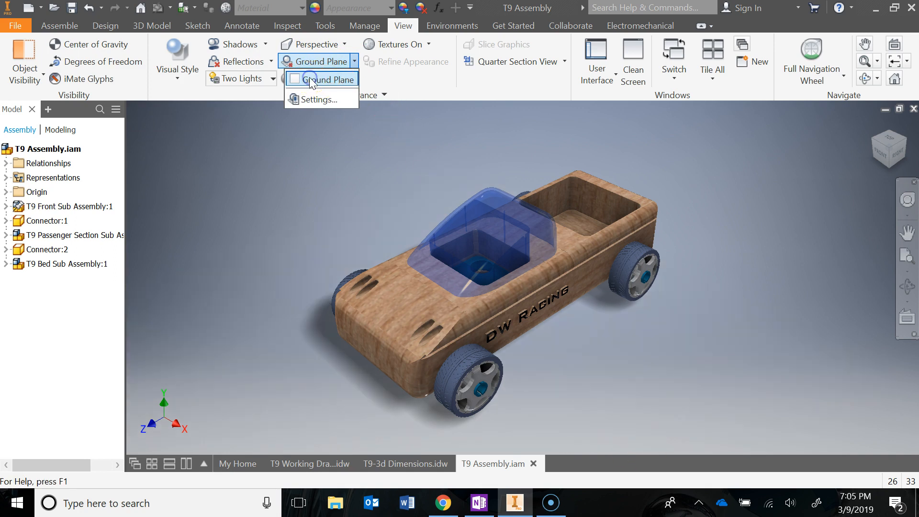
click(356, 61)
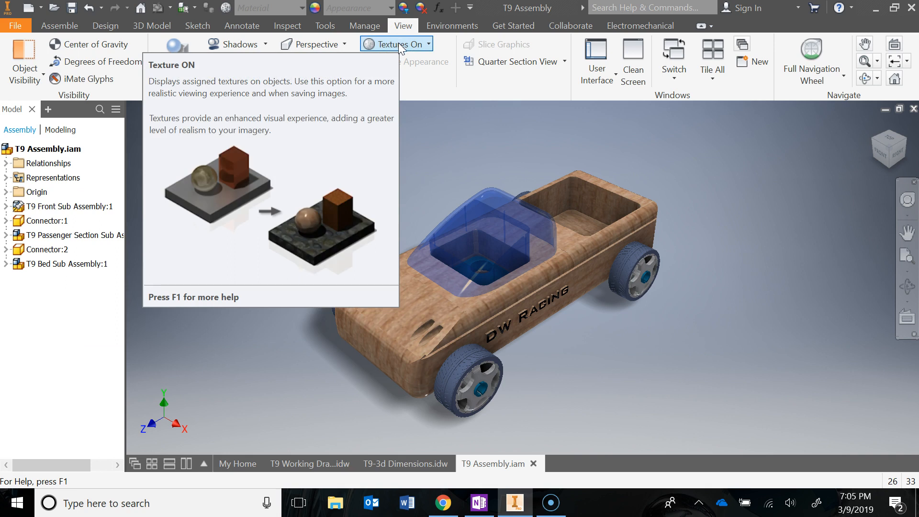
- Review the texture display options and keep Textures On selected
click(406, 44)
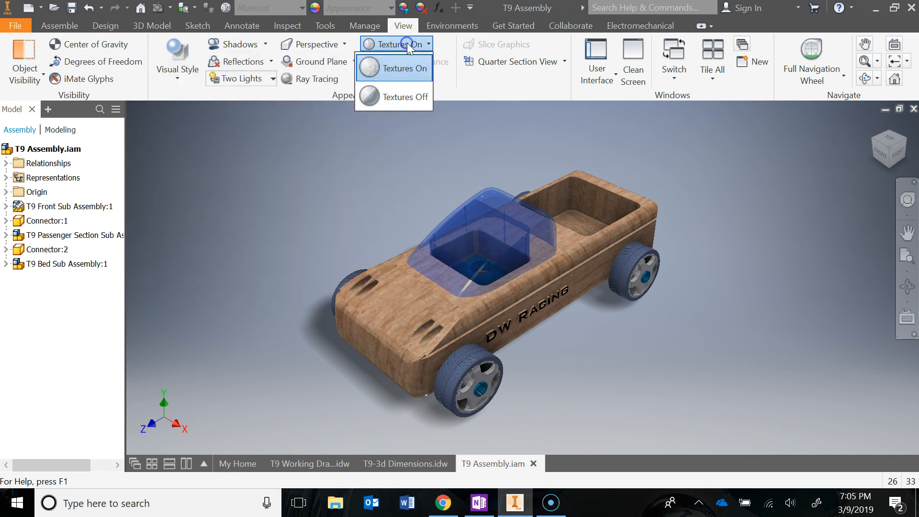
click(410, 69)
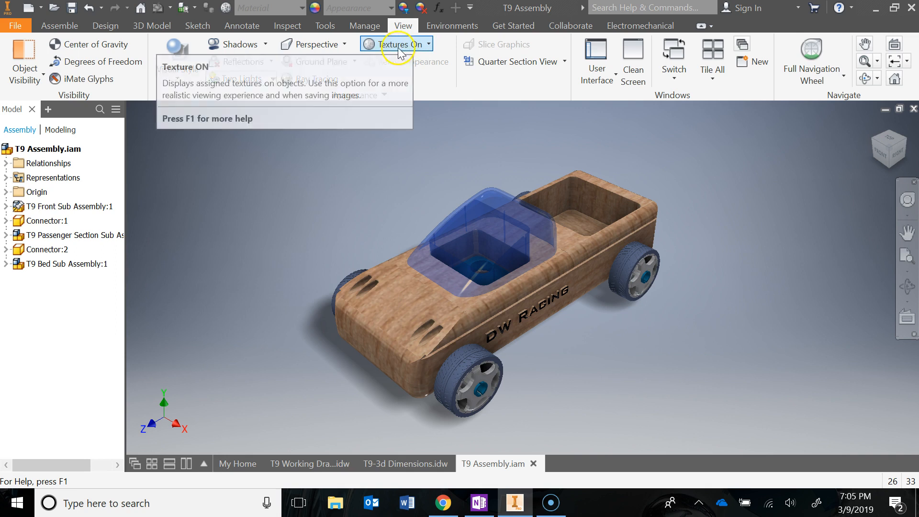
click(391, 98)
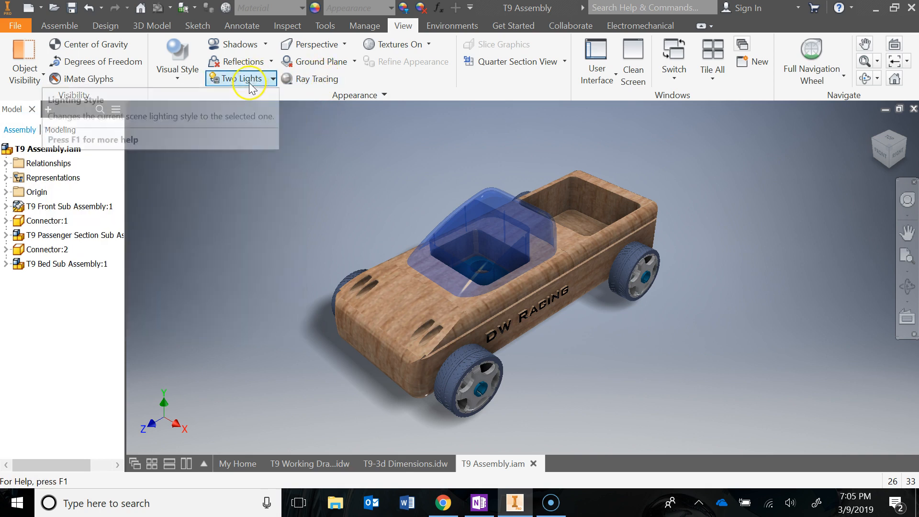
- Try the Country Road - SpheronVR lighting style and inspect the truck from a lower angle in that scene
click(273, 79)
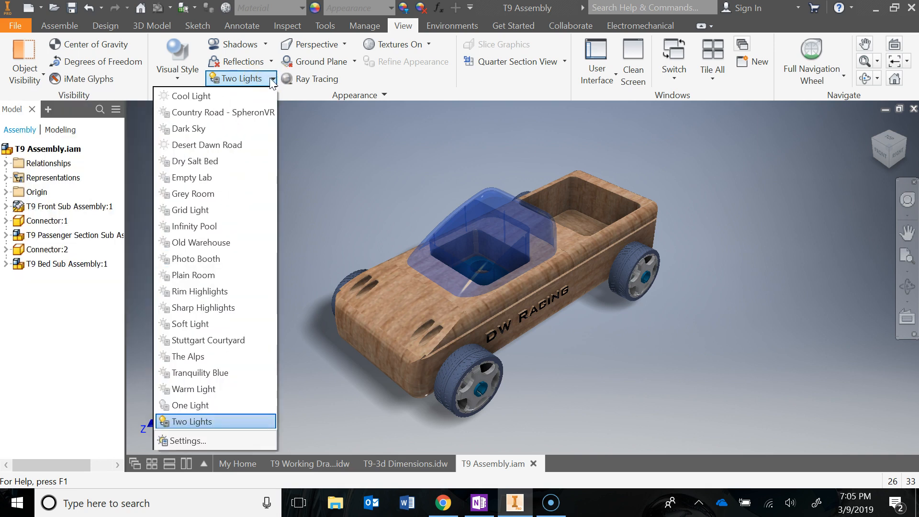
click(227, 115)
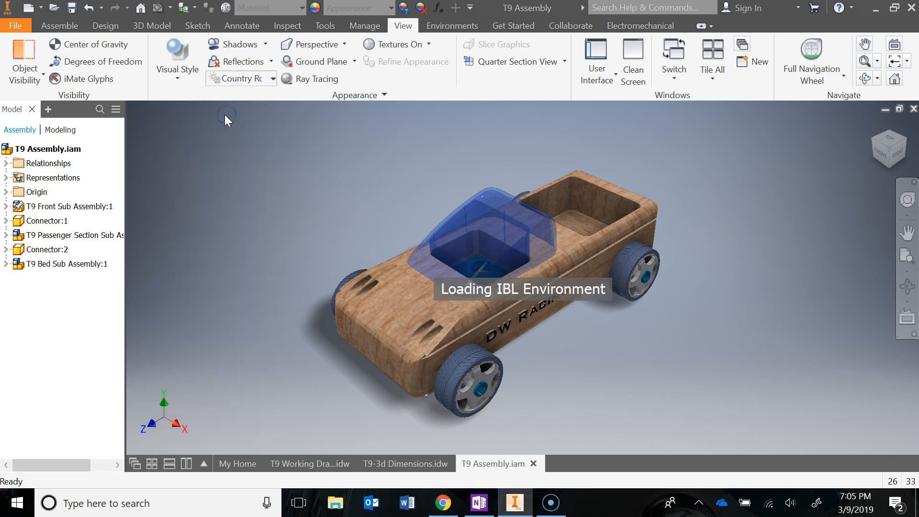
scroll(633, 315, down, 3)
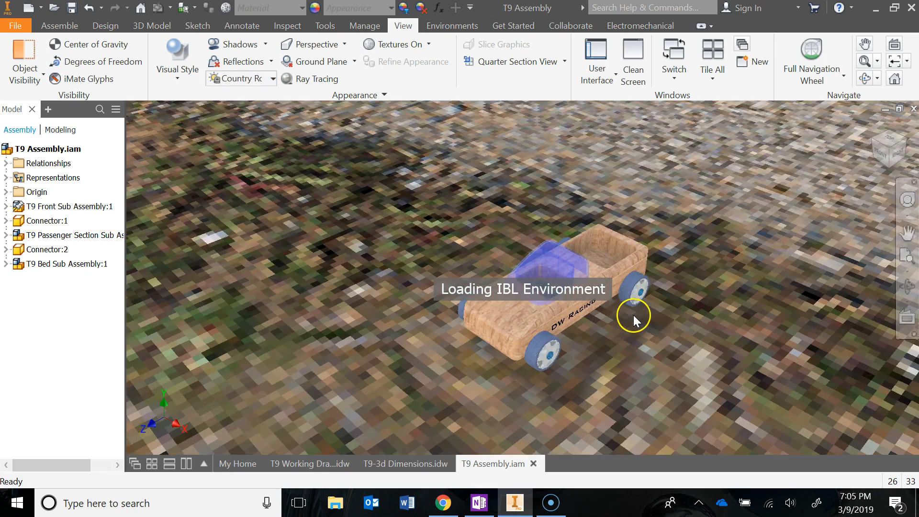
mouse_move(652, 298)
shift+middle_down()
mouse_move(655, 277)
mouse_move(774, 284)
mouse_move(589, 284)
mouse_move(651, 290)
shift+middle_up()
scroll(653, 286, up, 3)
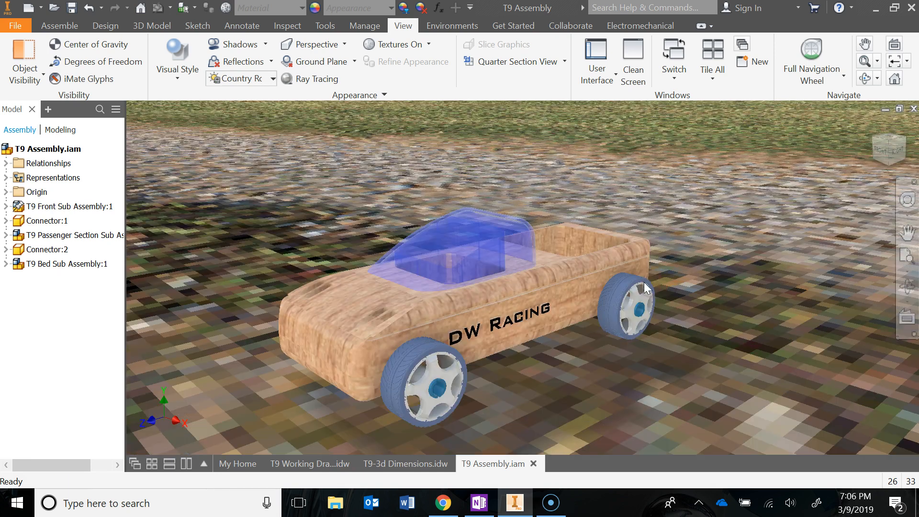
- Try the Cool Light, Dark Sky and Photo Booth lighting styles on the truck in turn
click(273, 79)
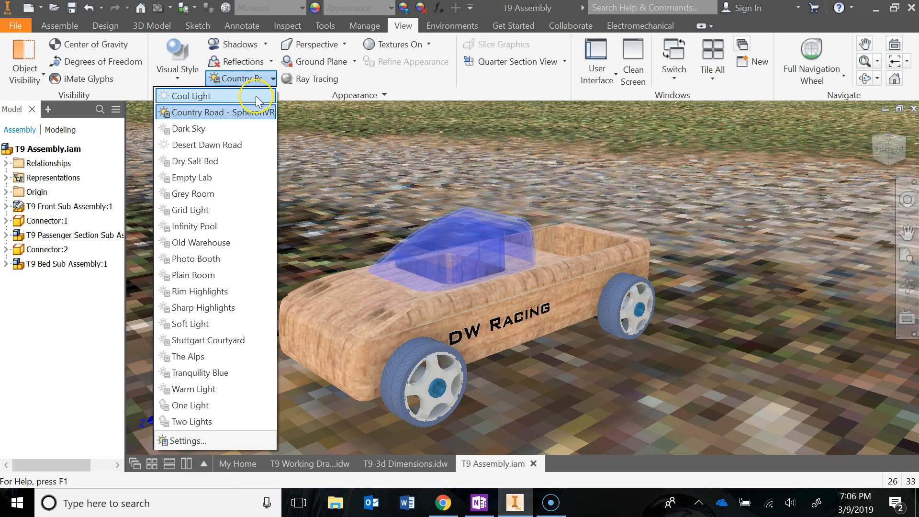
click(258, 98)
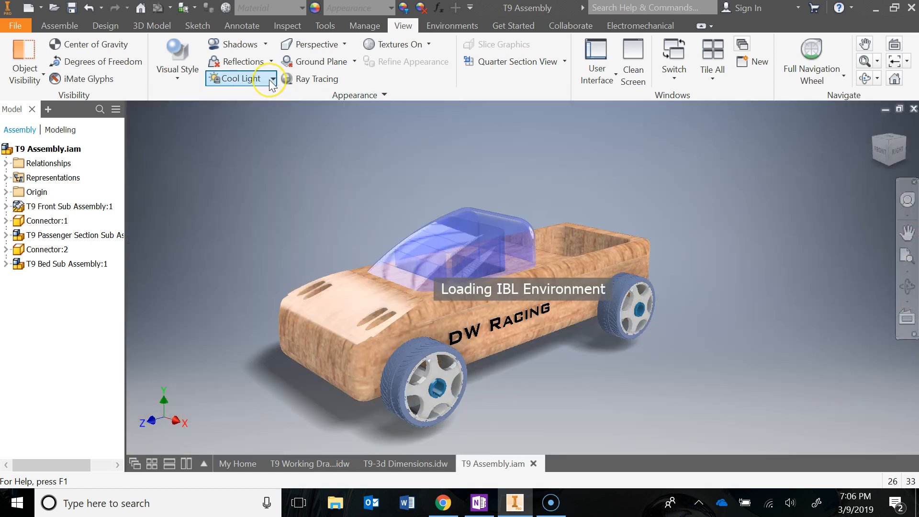
click(272, 79)
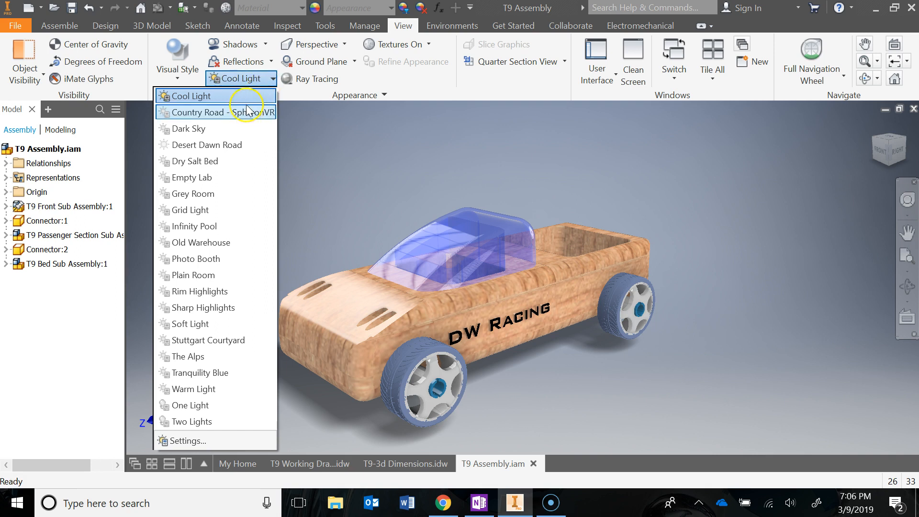
click(234, 130)
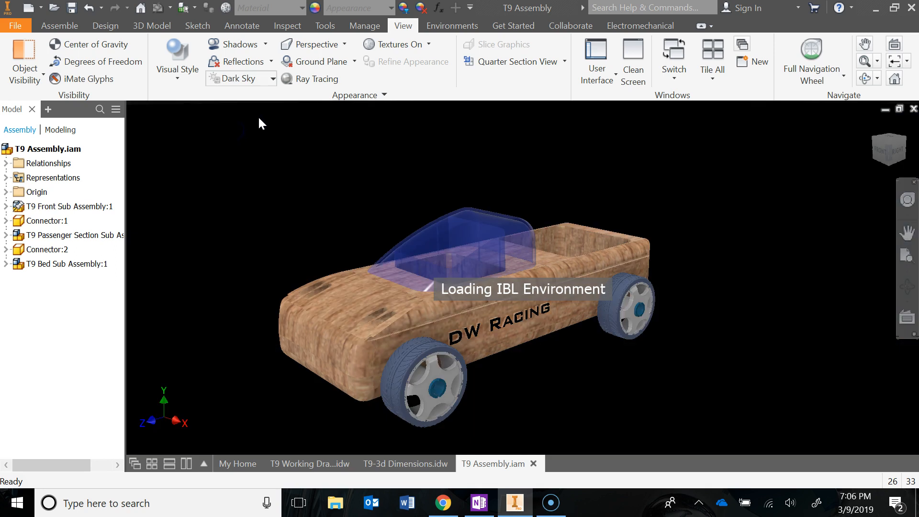
click(271, 79)
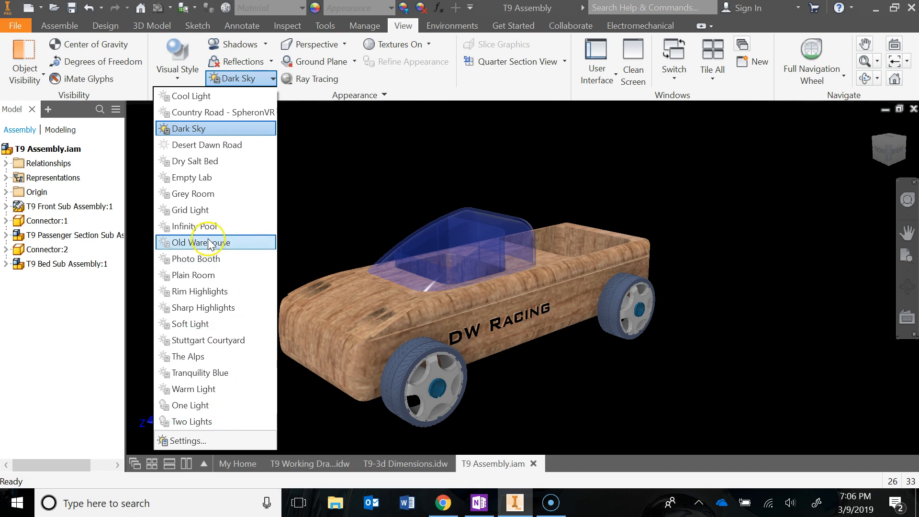
click(207, 260)
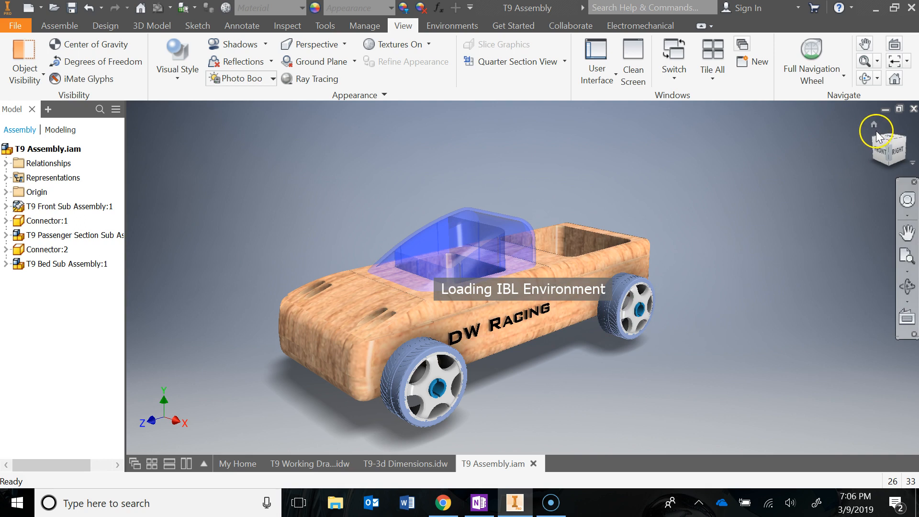
- Set the lighting style back to Two Lights and return the truck to the home view
click(874, 129)
middle_drag(723, 249, 749, 231)
scroll(741, 233, down, 4)
scroll(742, 235, up, 3)
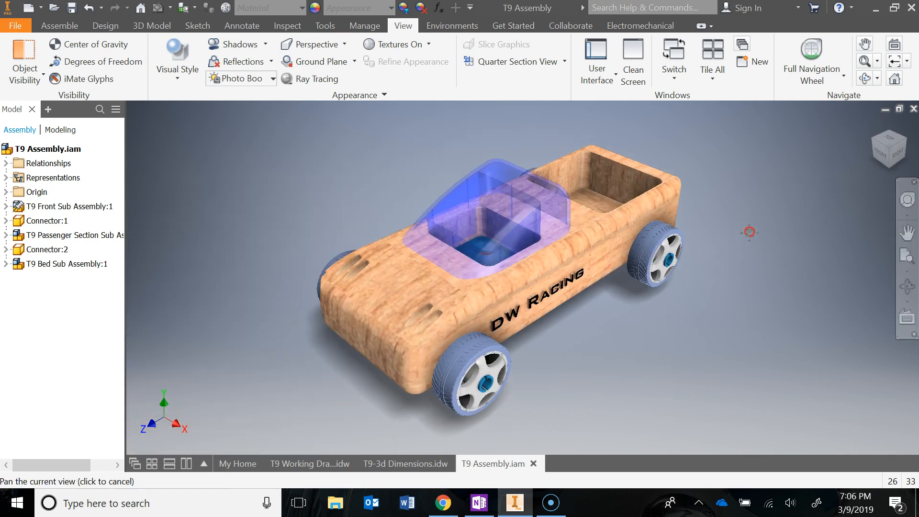
click(271, 78)
click(207, 422)
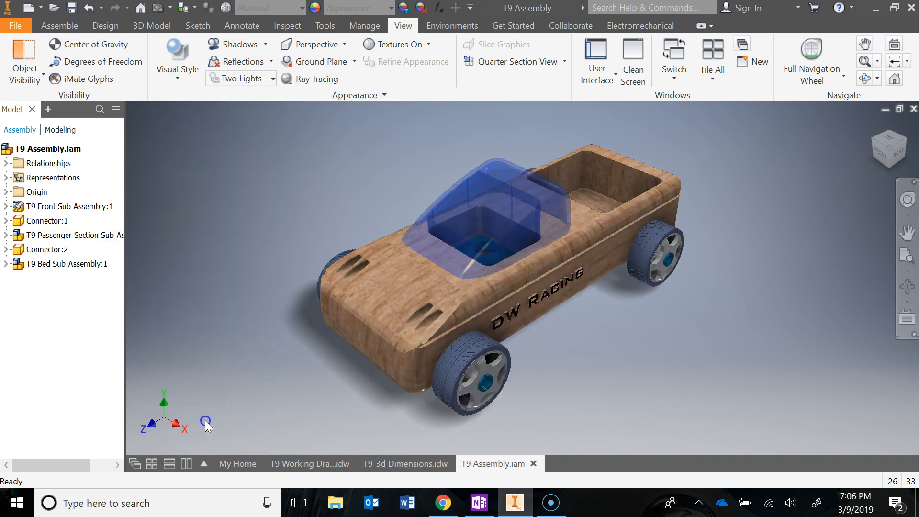
middle_drag(650, 372, 628, 356)
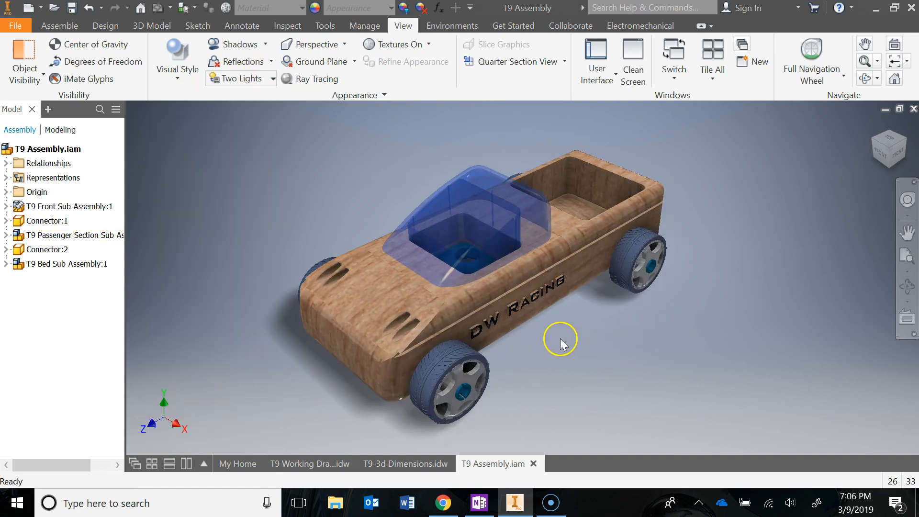
middle_drag(562, 336, 571, 338)
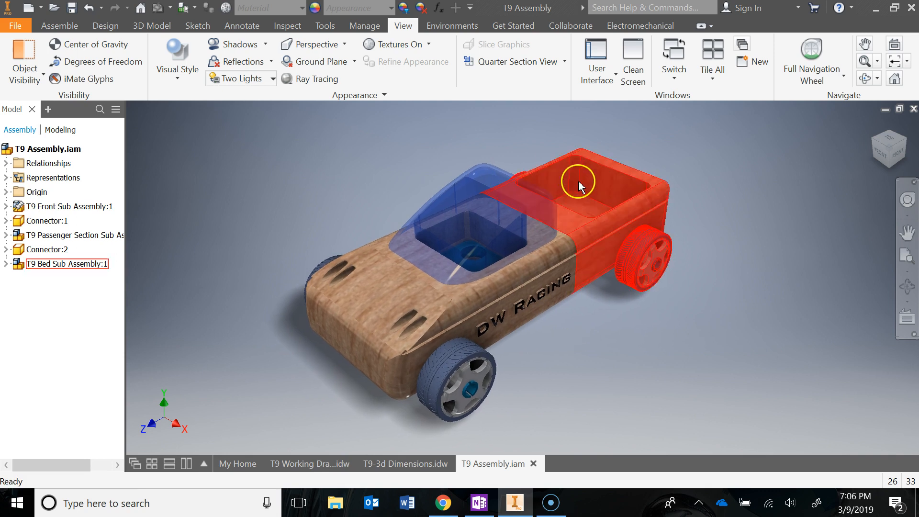
click(872, 125)
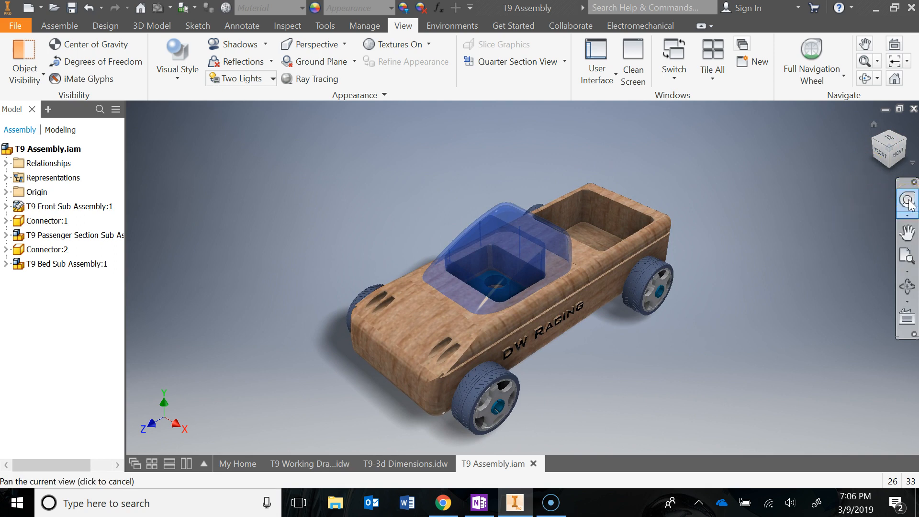
- Display the Full Navigation Wheel and minimize the ribbon to panel titles
click(908, 200)
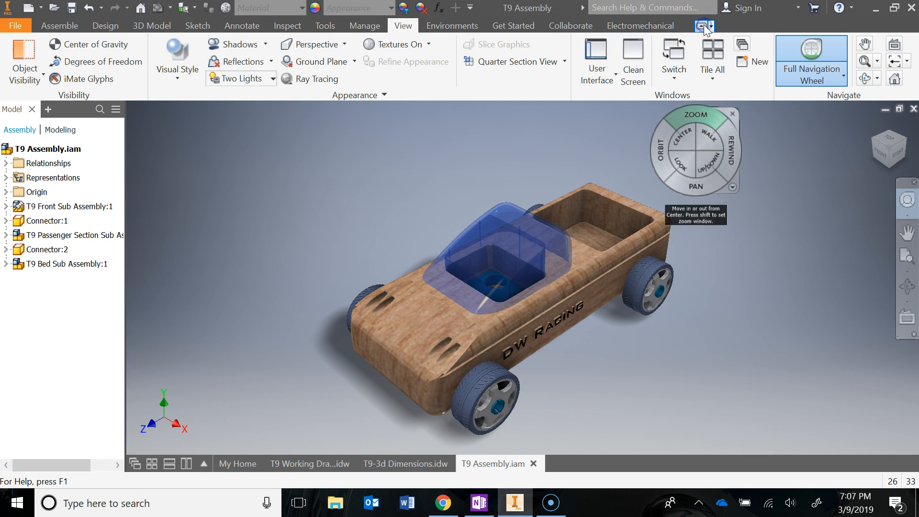
click(703, 25)
click(703, 25)
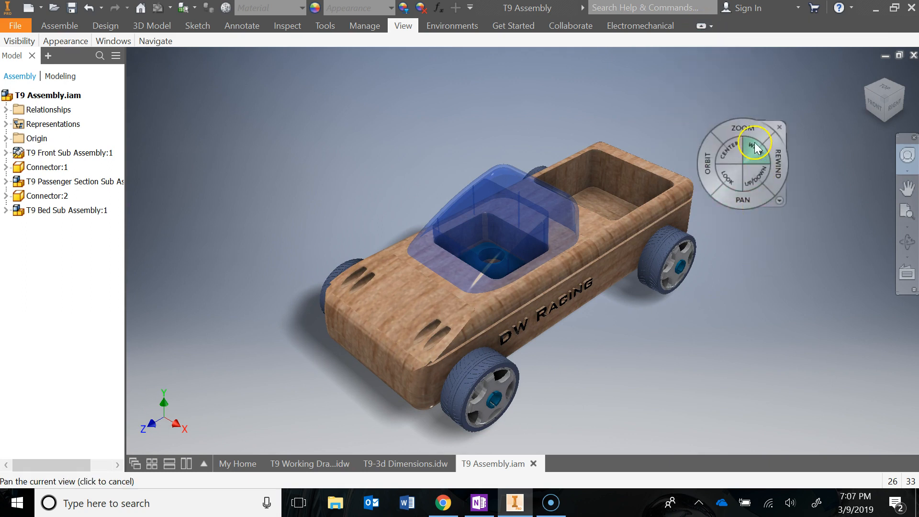
- Zoom in on the truck with the navigation wheel's Zoom tool and close the wheel
click(744, 129)
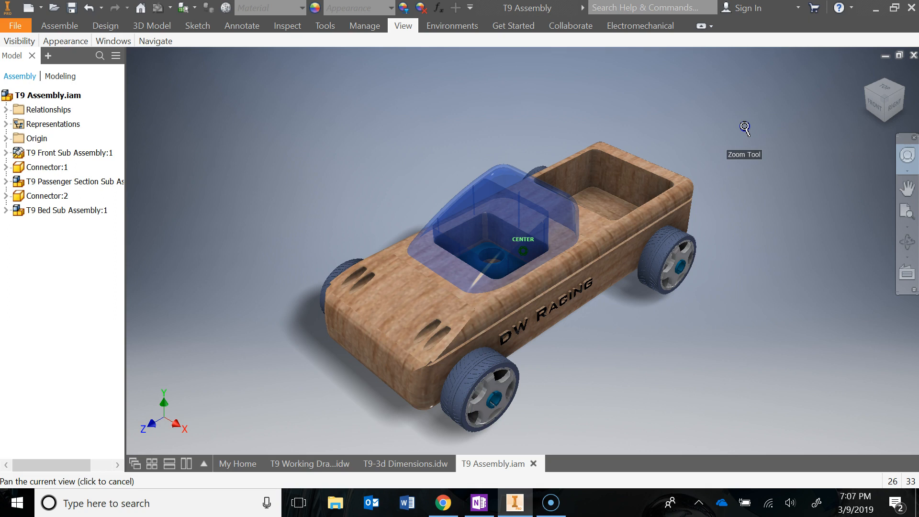
drag(746, 129, 748, 122)
drag(755, 194, 746, 135)
drag(751, 64, 755, 66)
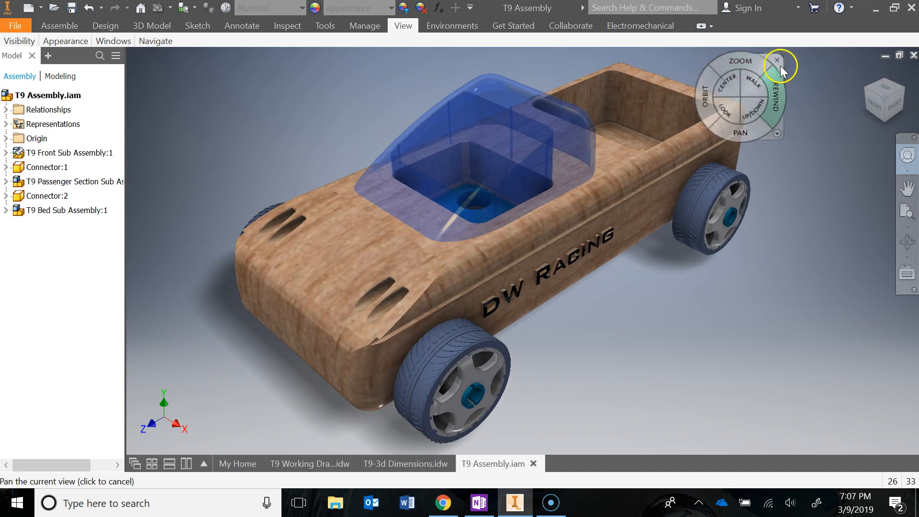
click(777, 59)
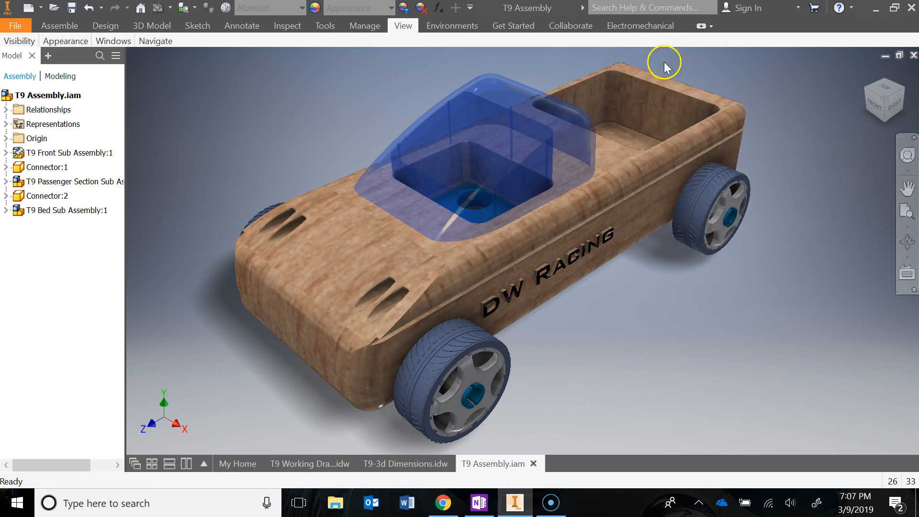
- Review the ribbon's minimize options and reduce the ribbon to its tabs only
click(408, 25)
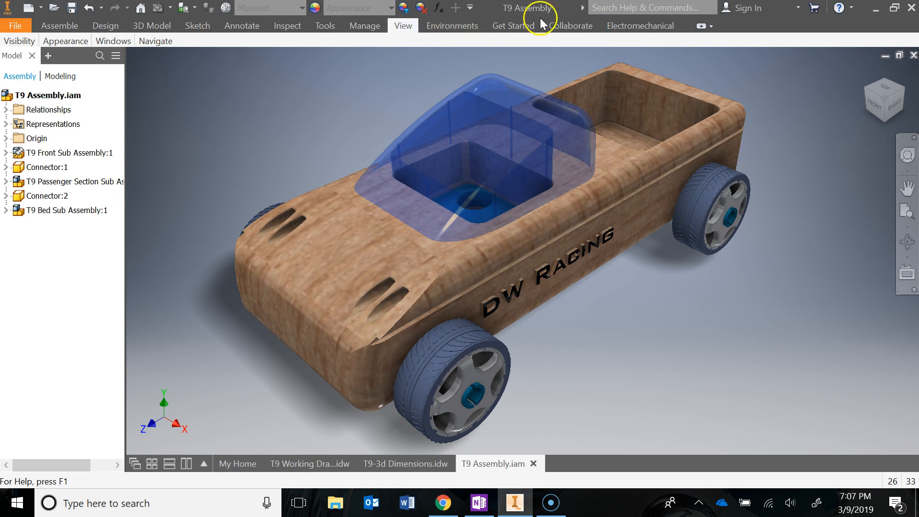
click(712, 26)
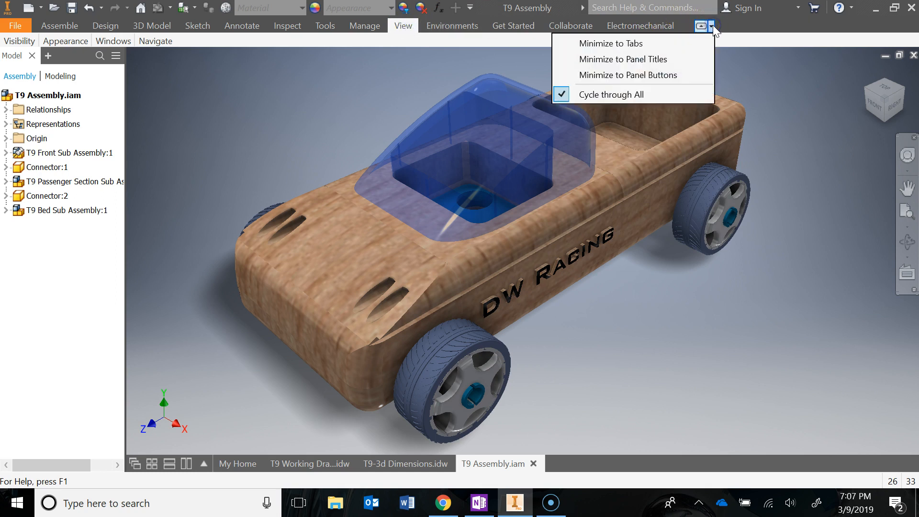
click(702, 25)
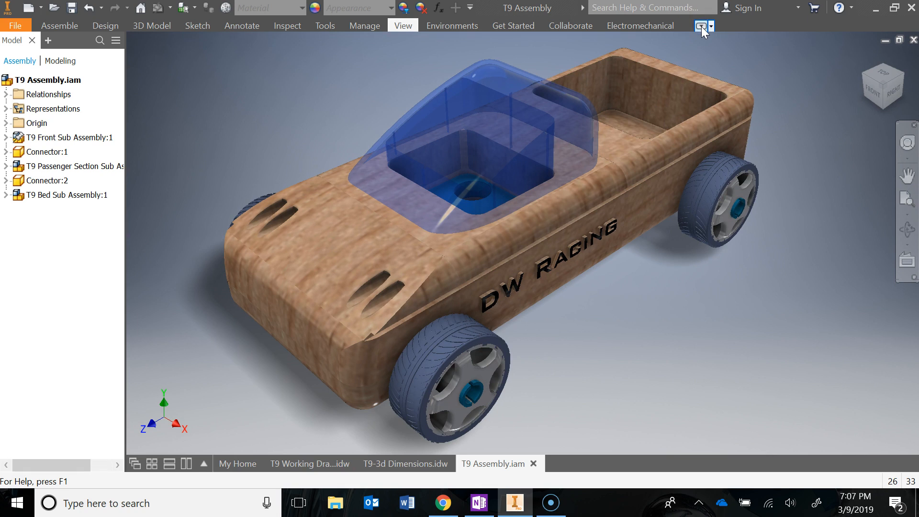
- Run Ray Tracing on the truck with Low lighting and material accuracy until the render is complete
click(403, 25)
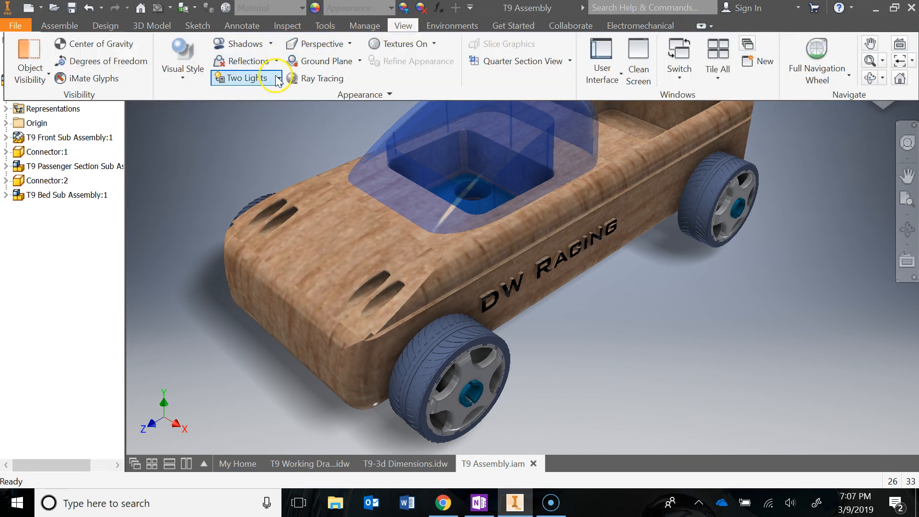
click(314, 79)
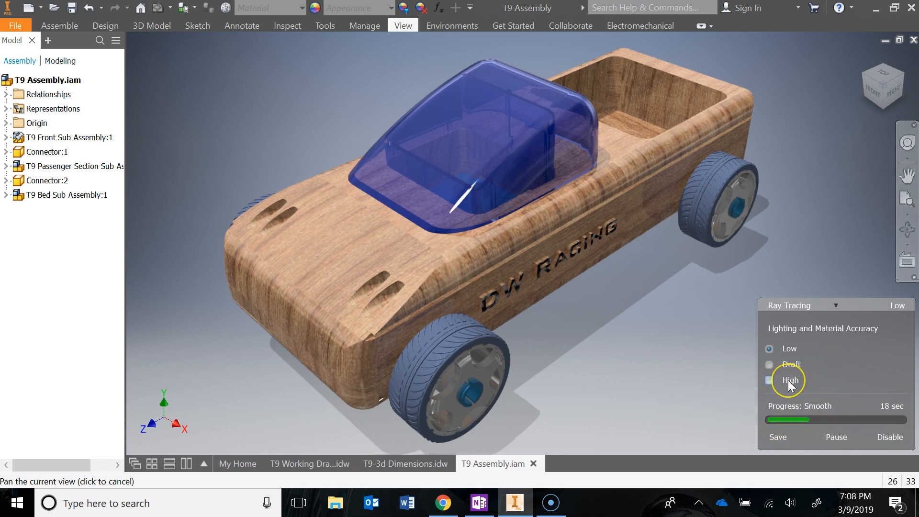
click(787, 365)
mouse_move(829, 382)
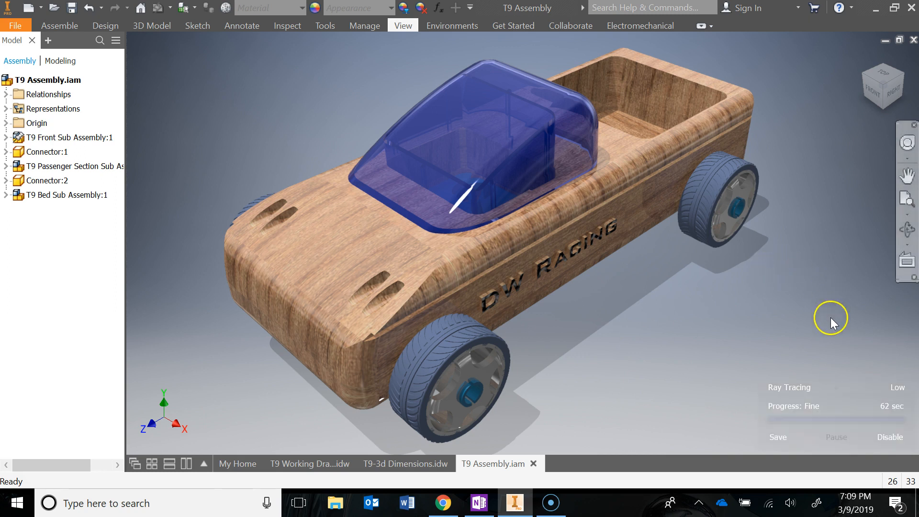
- Save the ray-traced image as the JPEG file "T9 Assembly Image 2" in the Dales T9 folder
mouse_move(839, 394)
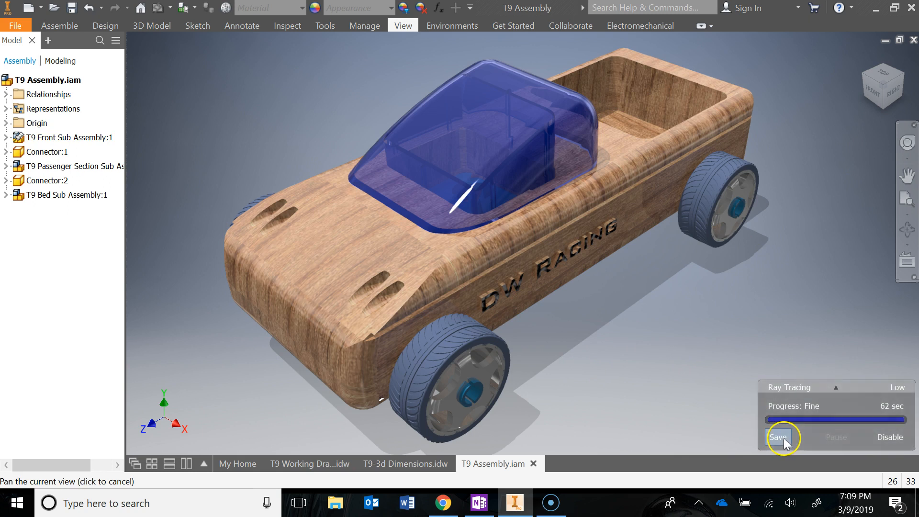
click(781, 437)
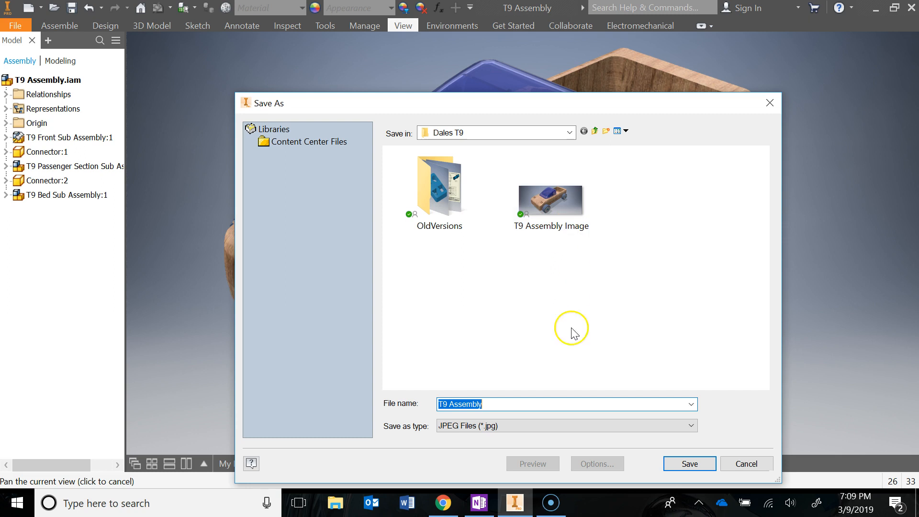
click(514, 401)
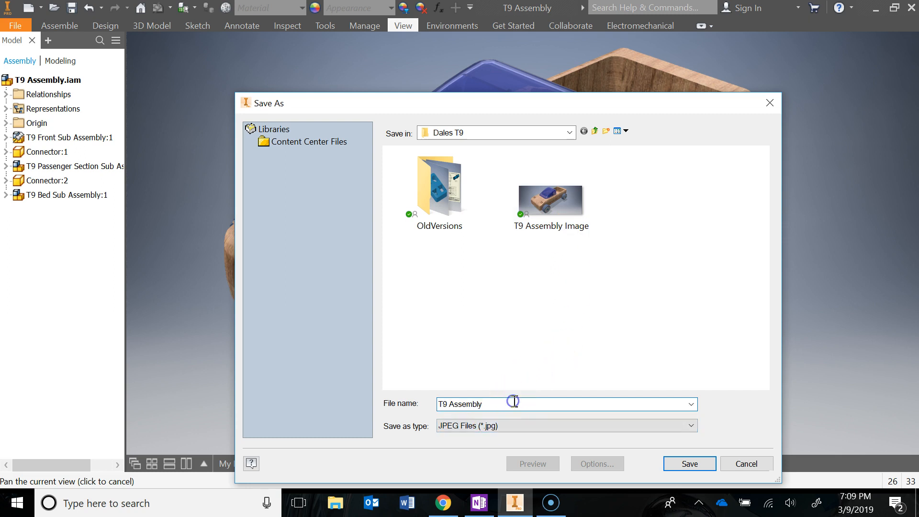
text(Image 2)
click(530, 429)
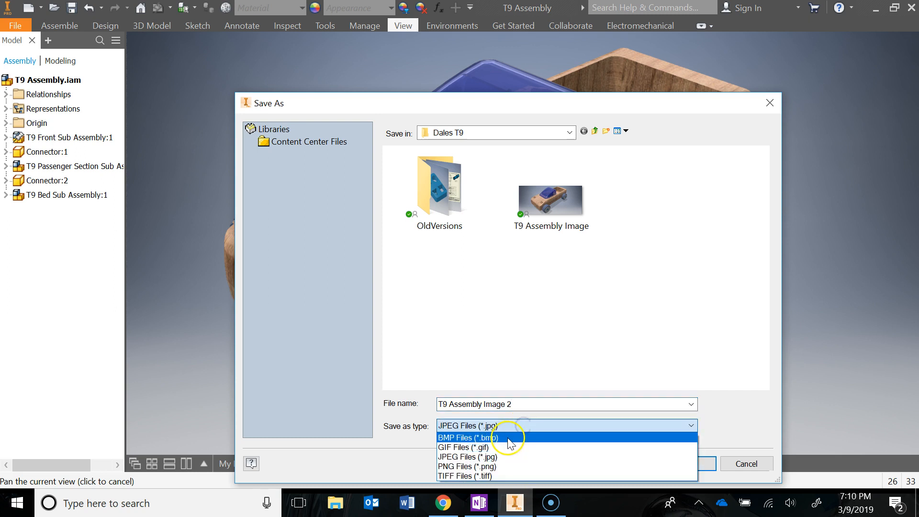
click(498, 461)
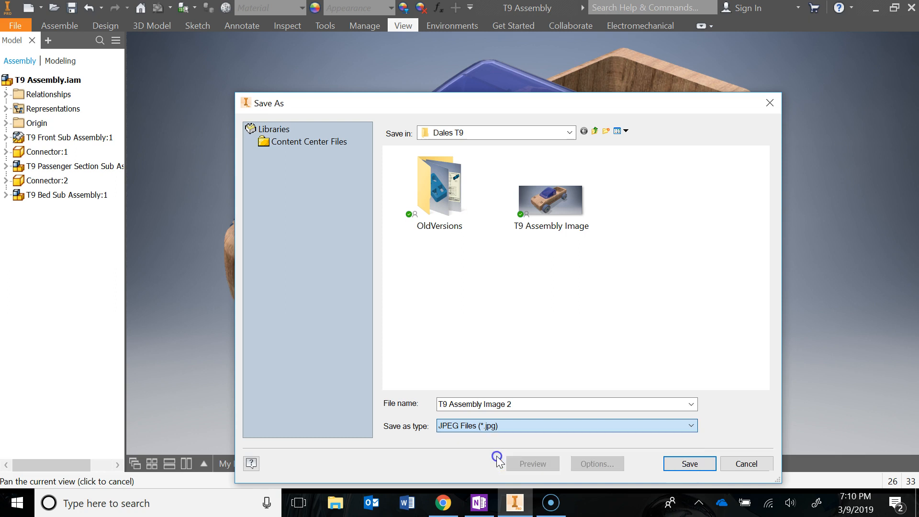
click(678, 464)
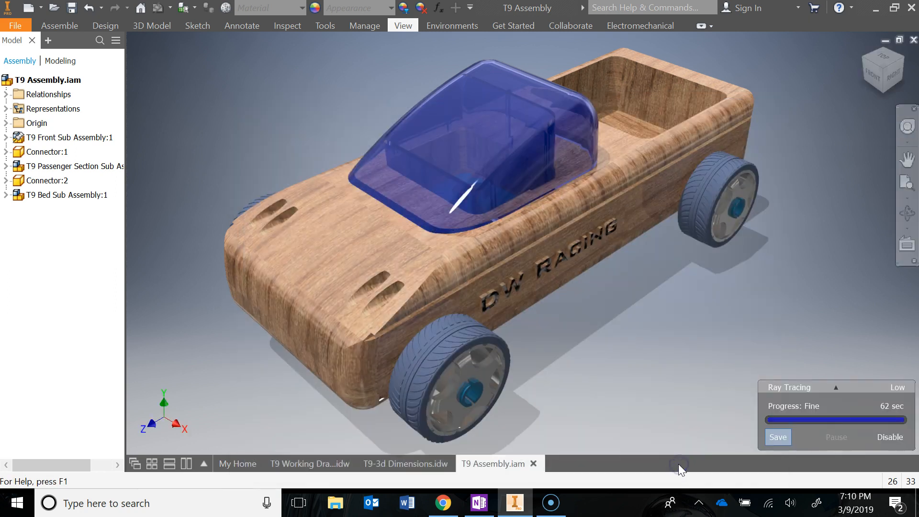
- Switch to File Explorer, view the saved "T9 Assembly Image 2" picture from the Dales T9 folder, and close the viewer
mouse_move(829, 381)
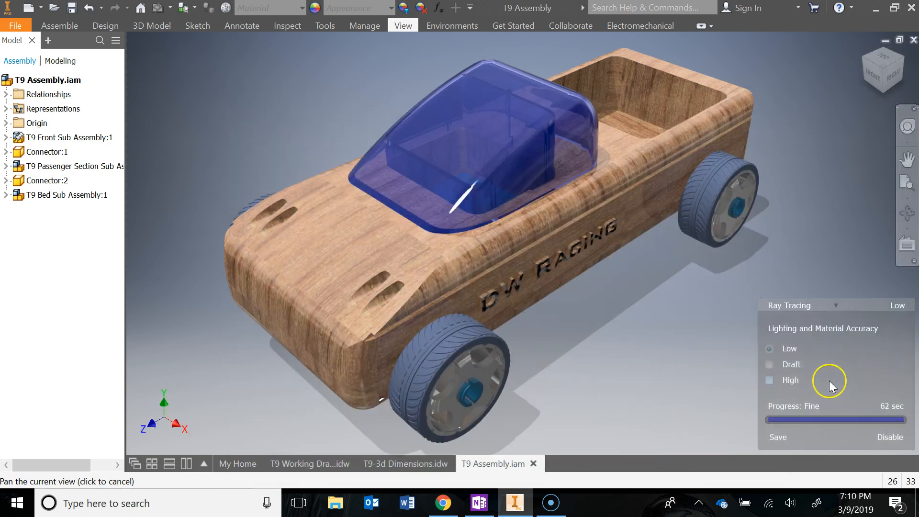
click(345, 502)
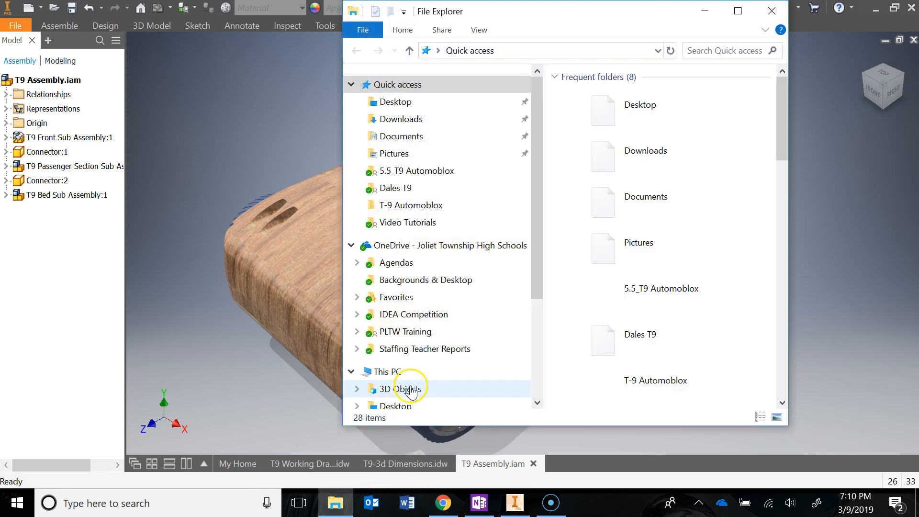
click(432, 188)
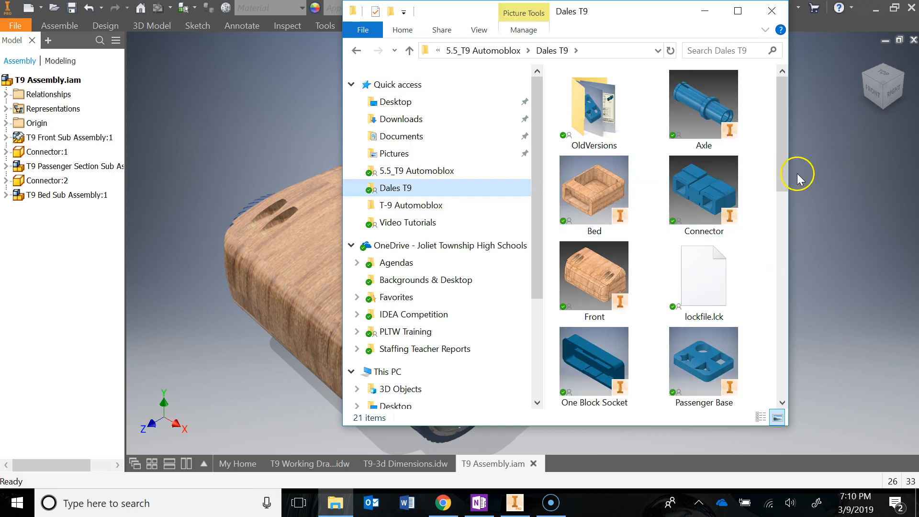
drag(784, 159, 773, 291)
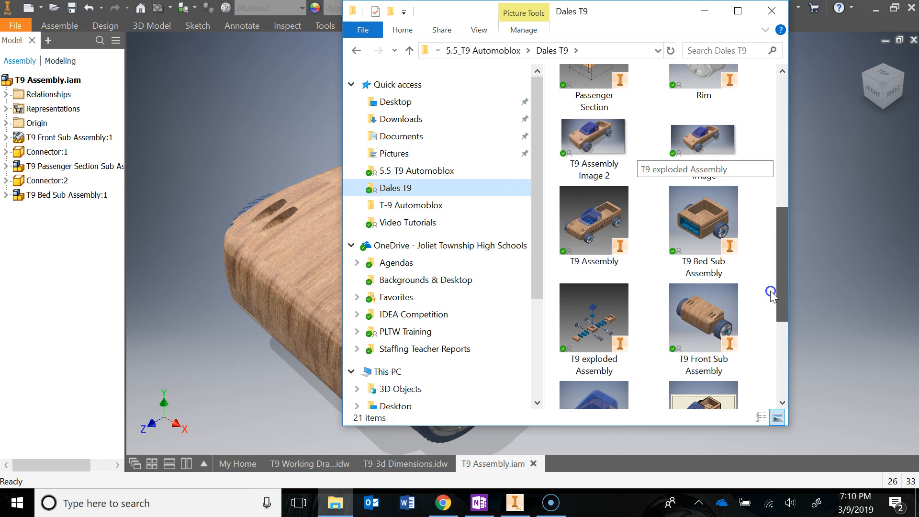
double_click(593, 170)
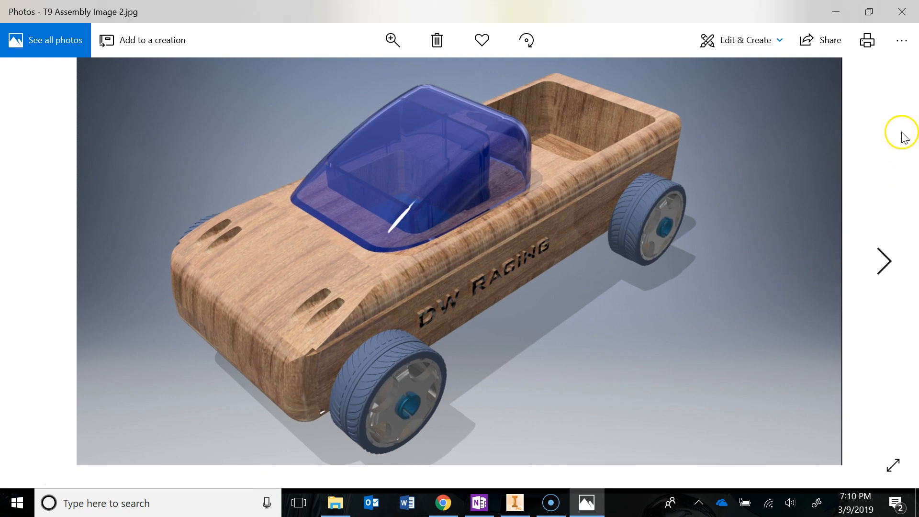
click(902, 12)
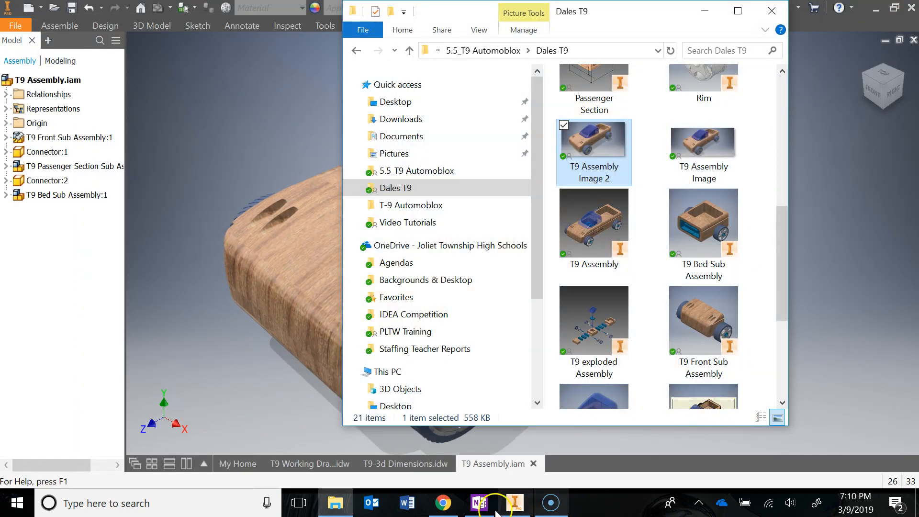
- Switch to OneNote and insert the picture file "T9 Assembly Image 2" below the directions on the Rendering page
click(494, 509)
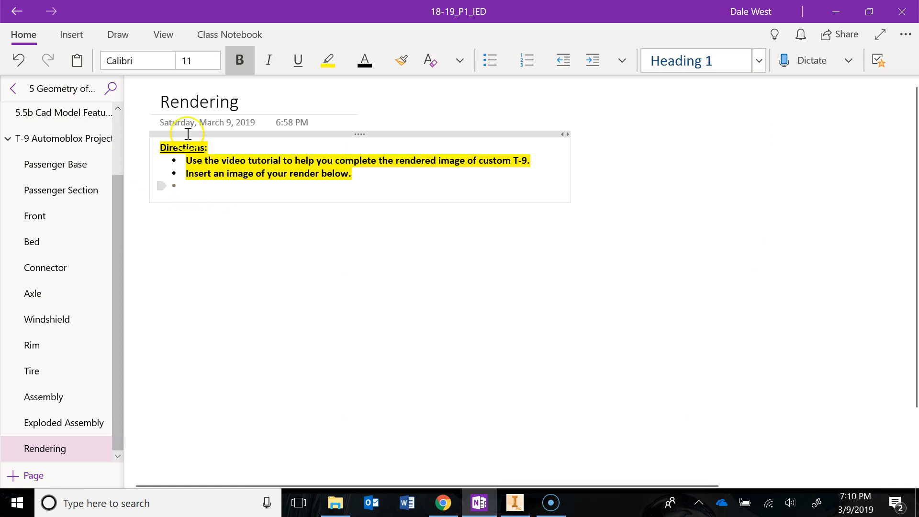
click(72, 35)
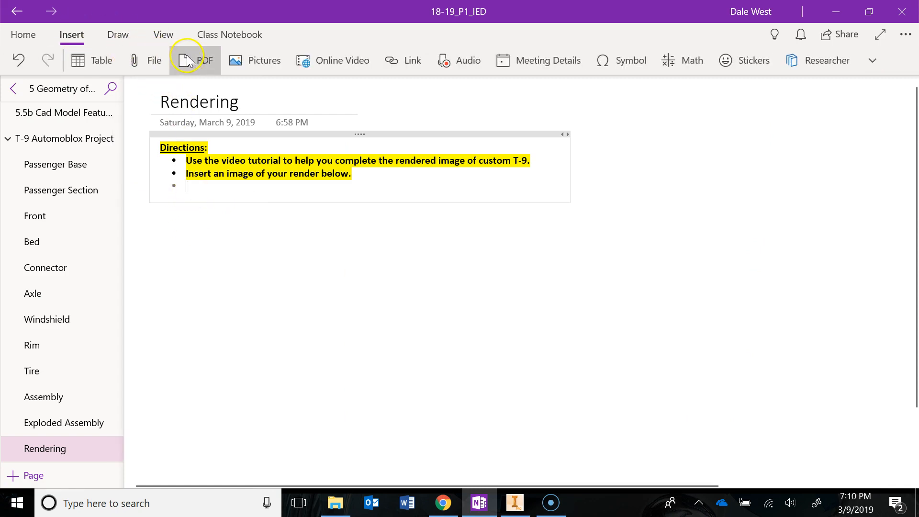
click(252, 61)
click(267, 90)
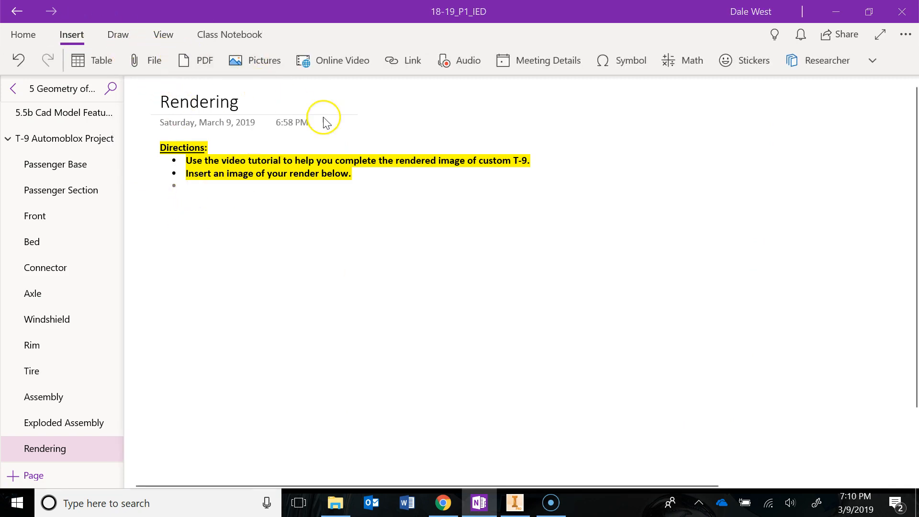
click(402, 163)
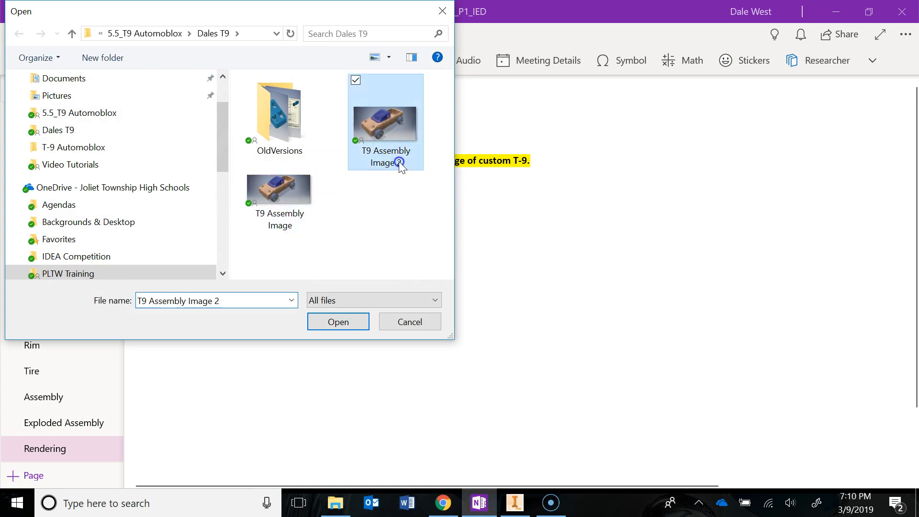
click(339, 321)
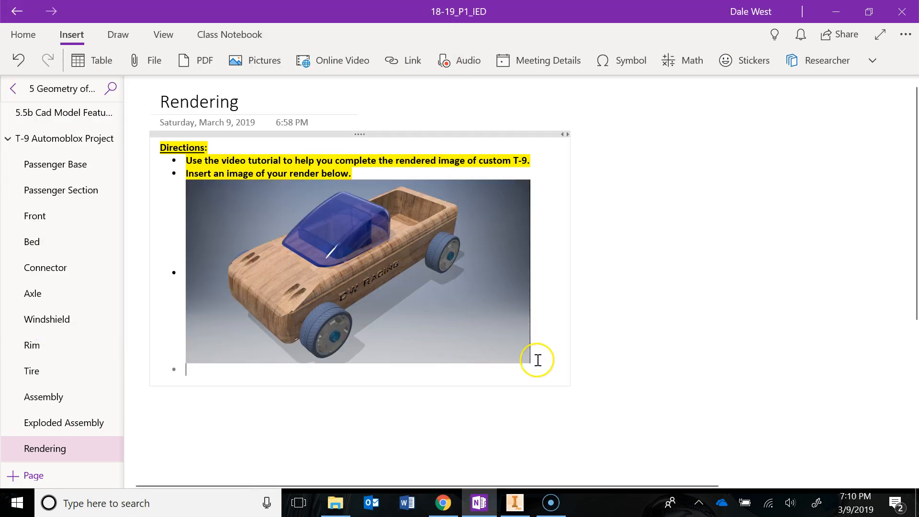
- Enlarge the inserted truck image proportionally to about one and a half times its width and deselect it
click(530, 362)
drag(530, 363, 698, 427)
click(817, 318)
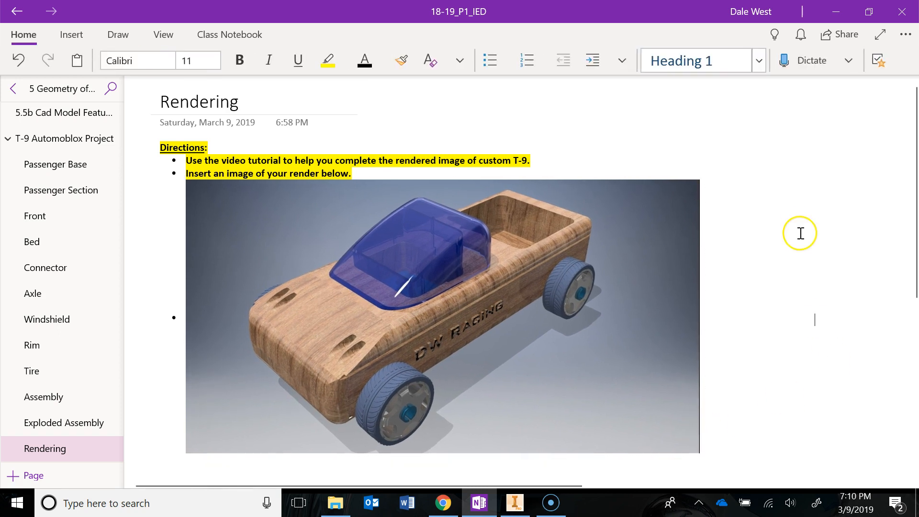